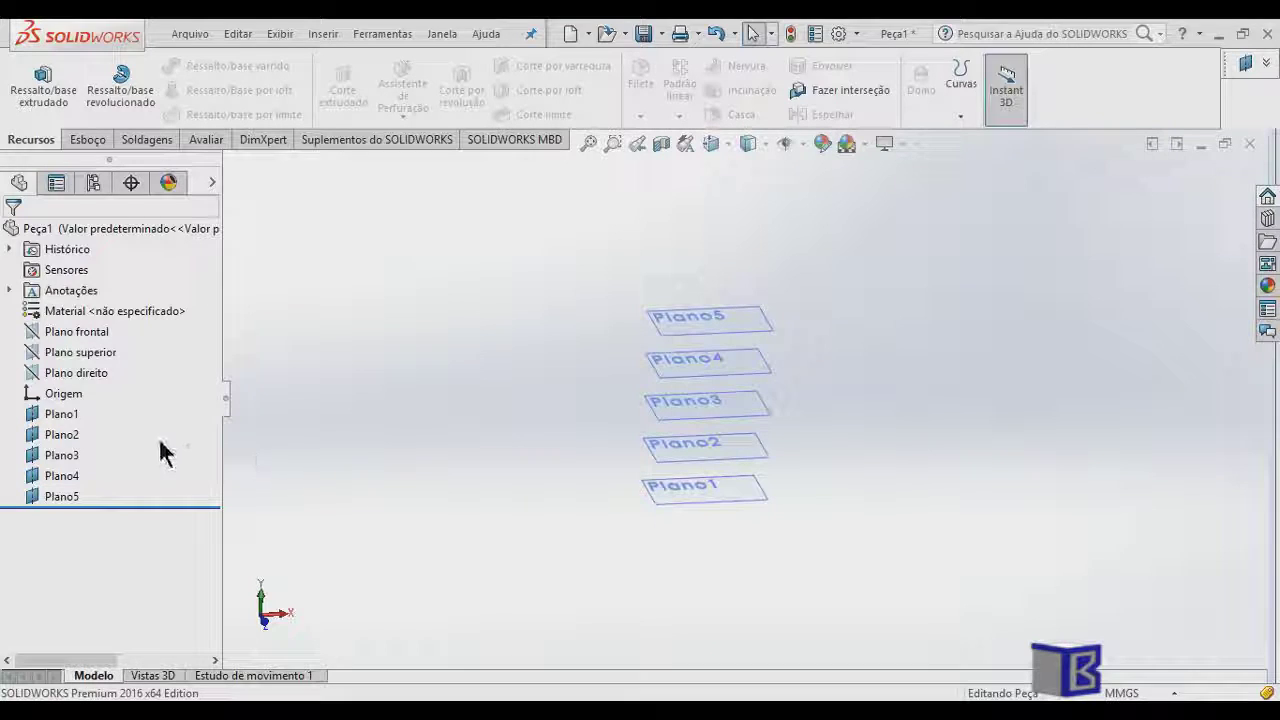
Start a new sketch, Esboço1, on Plano1
left_click(58, 412)
right_click(58, 412)
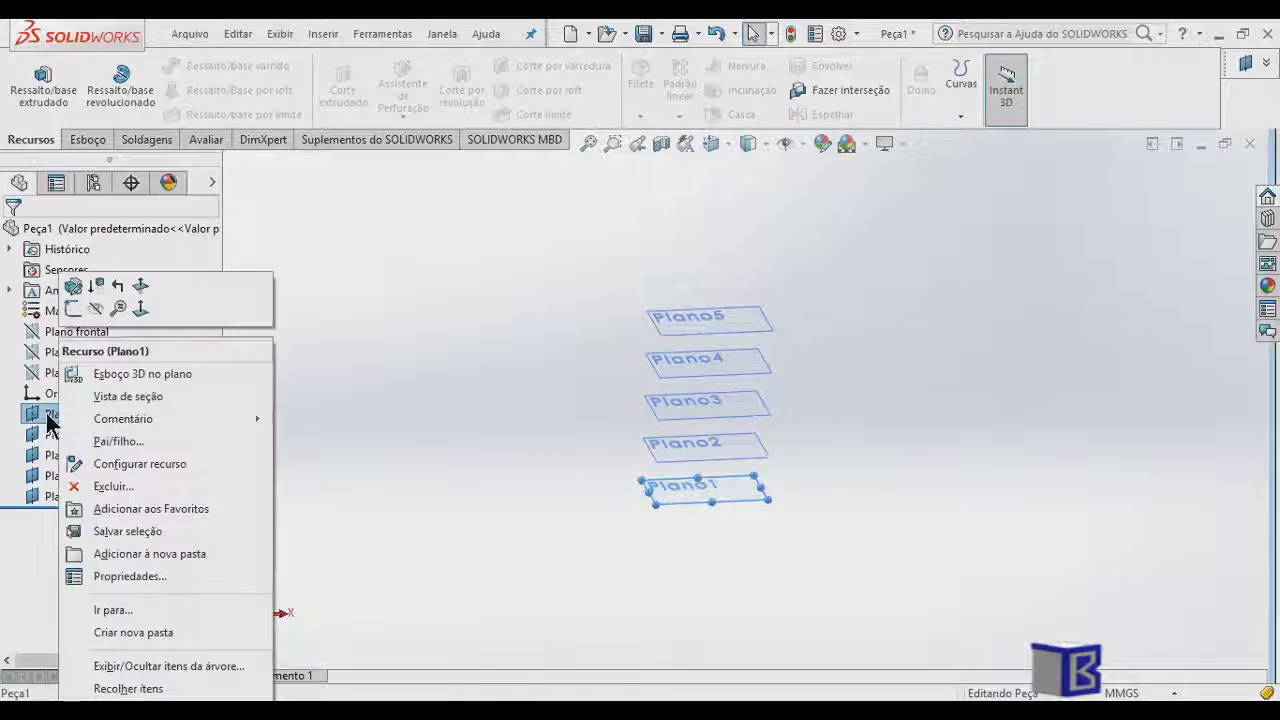
left_click(75, 313)
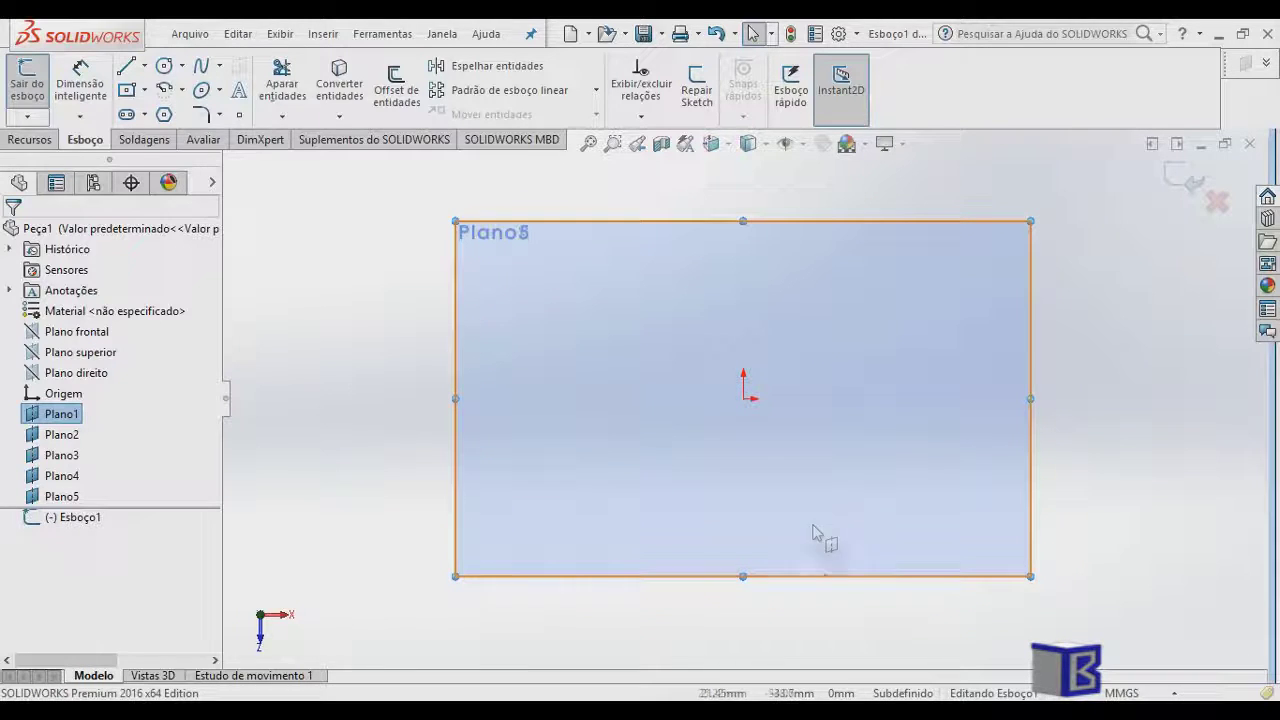
Orbit to check the stacked planes, then view the sketch from the top (Superior)
mouse_move(823, 586)
middle_mouse_down()
mouse_move(829, 343)
mouse_move(716, 313)
middle_mouse_up()
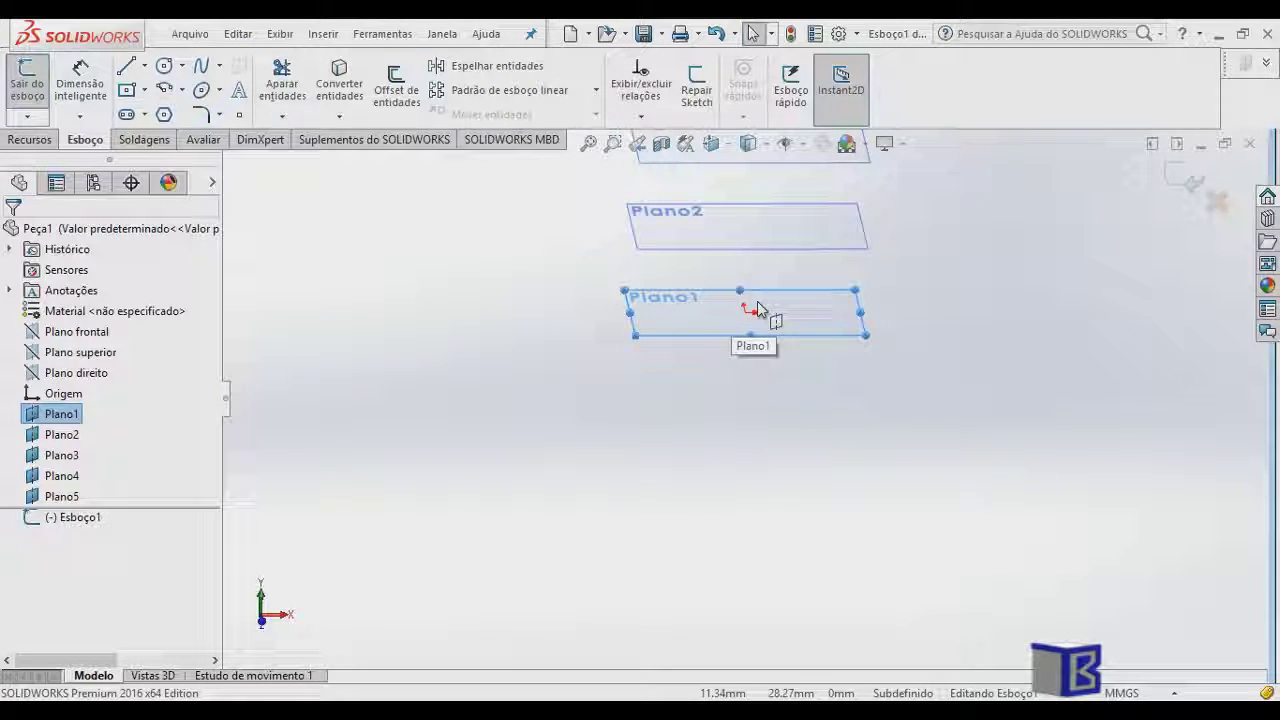
scroll(752, 358, "down", 1)
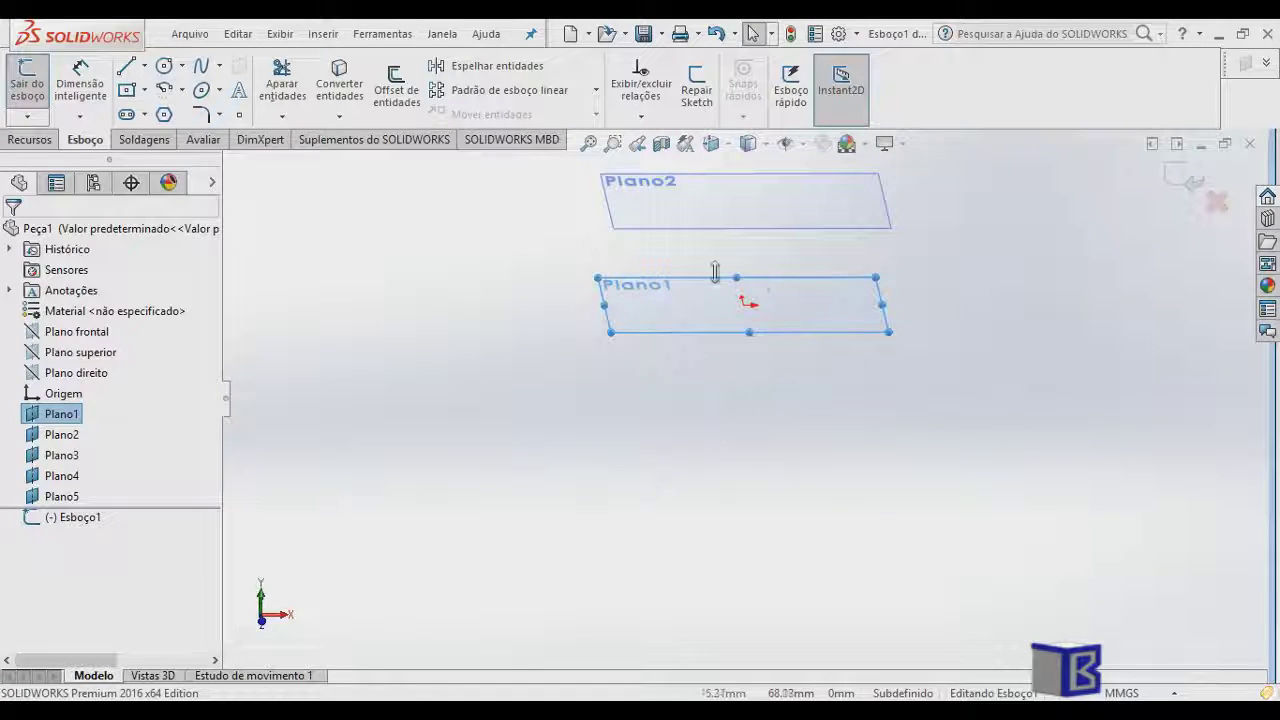
scroll(755, 318, "up", 2)
scroll(760, 220, "up", 1)
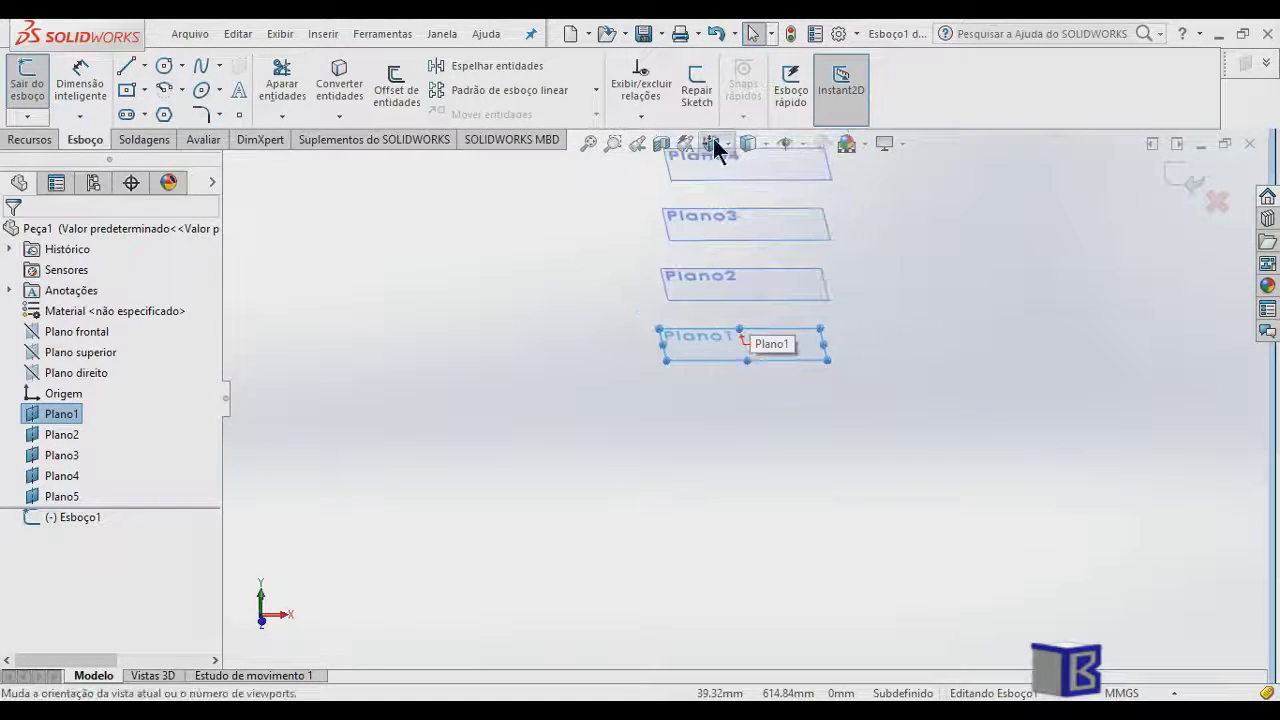
left_click(715, 143)
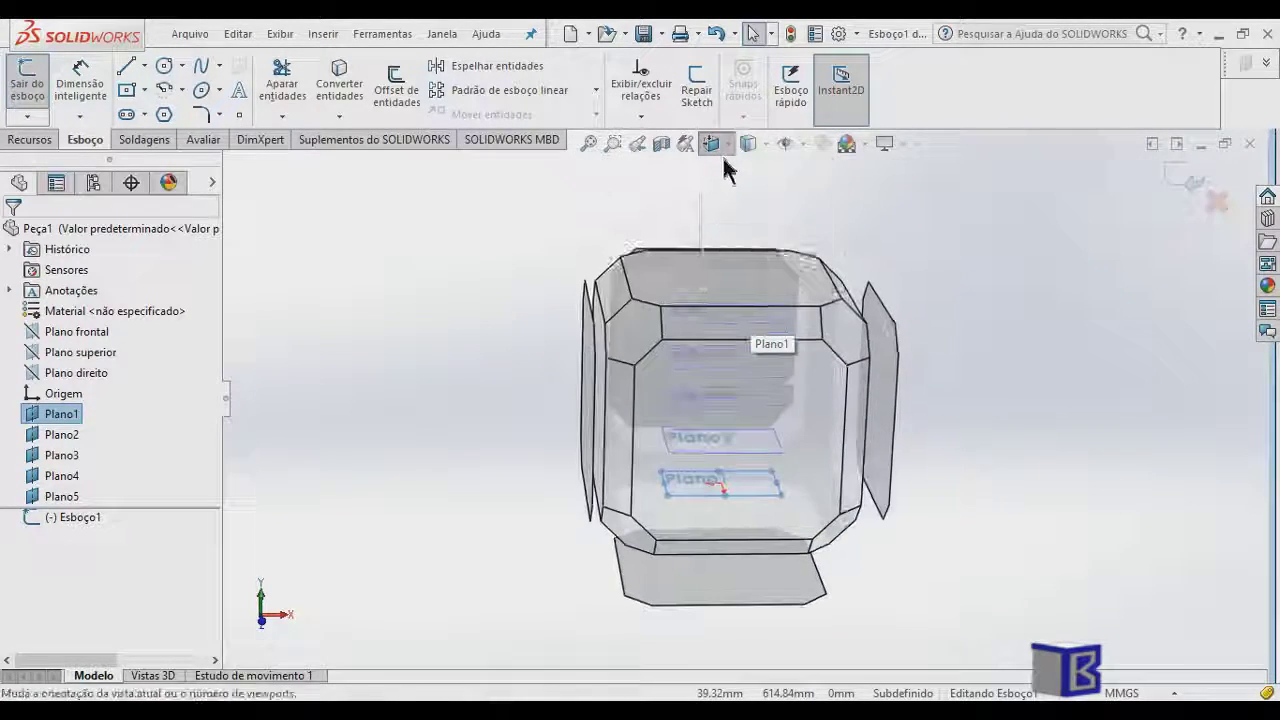
left_click(737, 193)
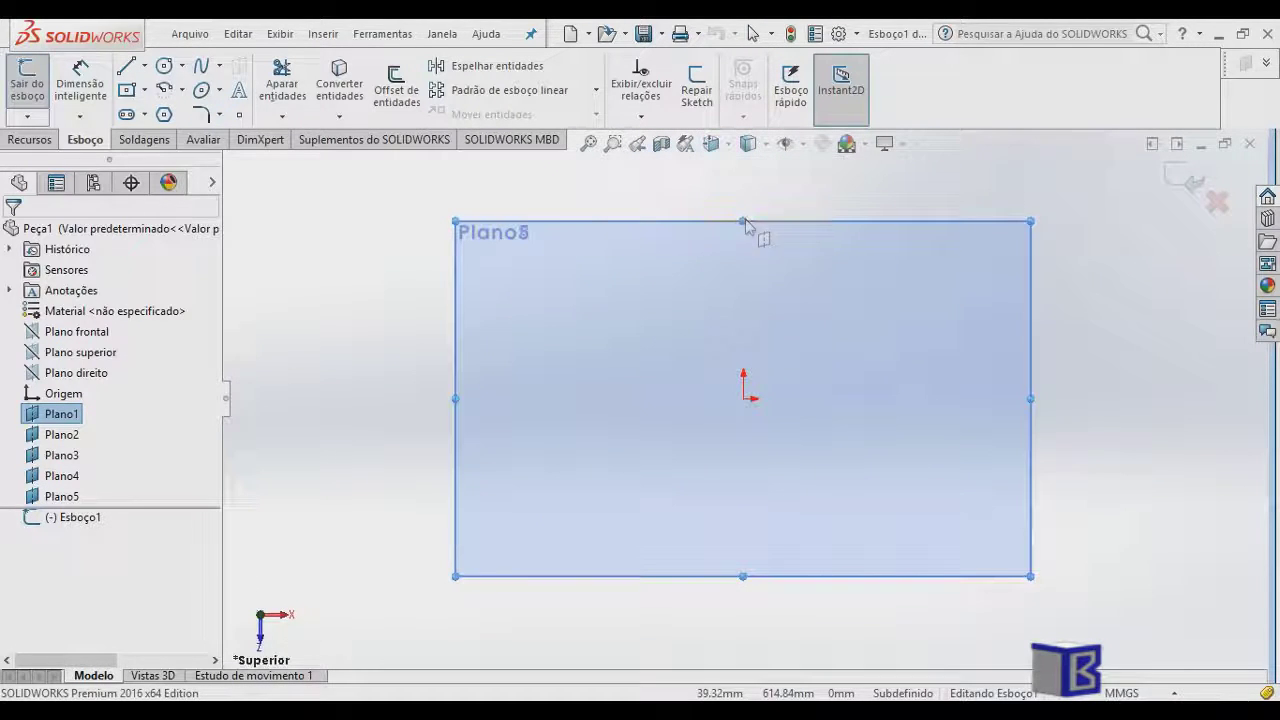
Draw a center rectangle from the origin in Esboço1, accept it, and exit the sketch
left_click(127, 92)
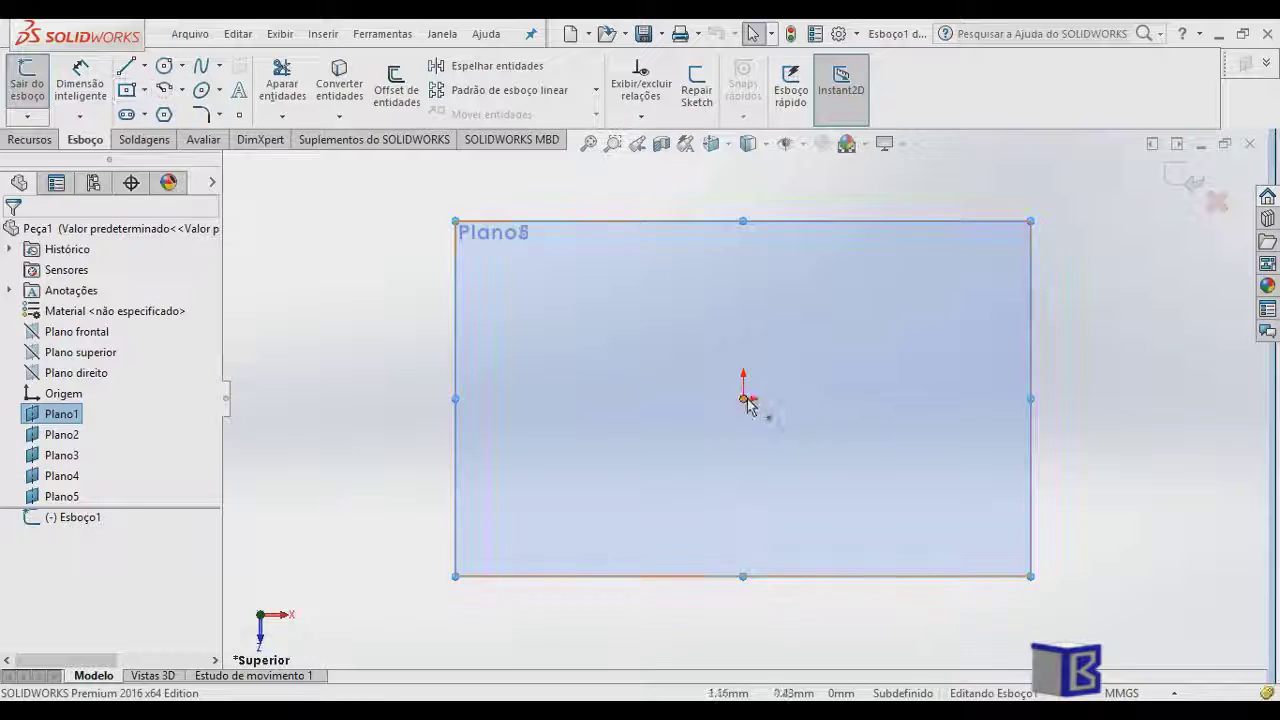
left_click(127, 90)
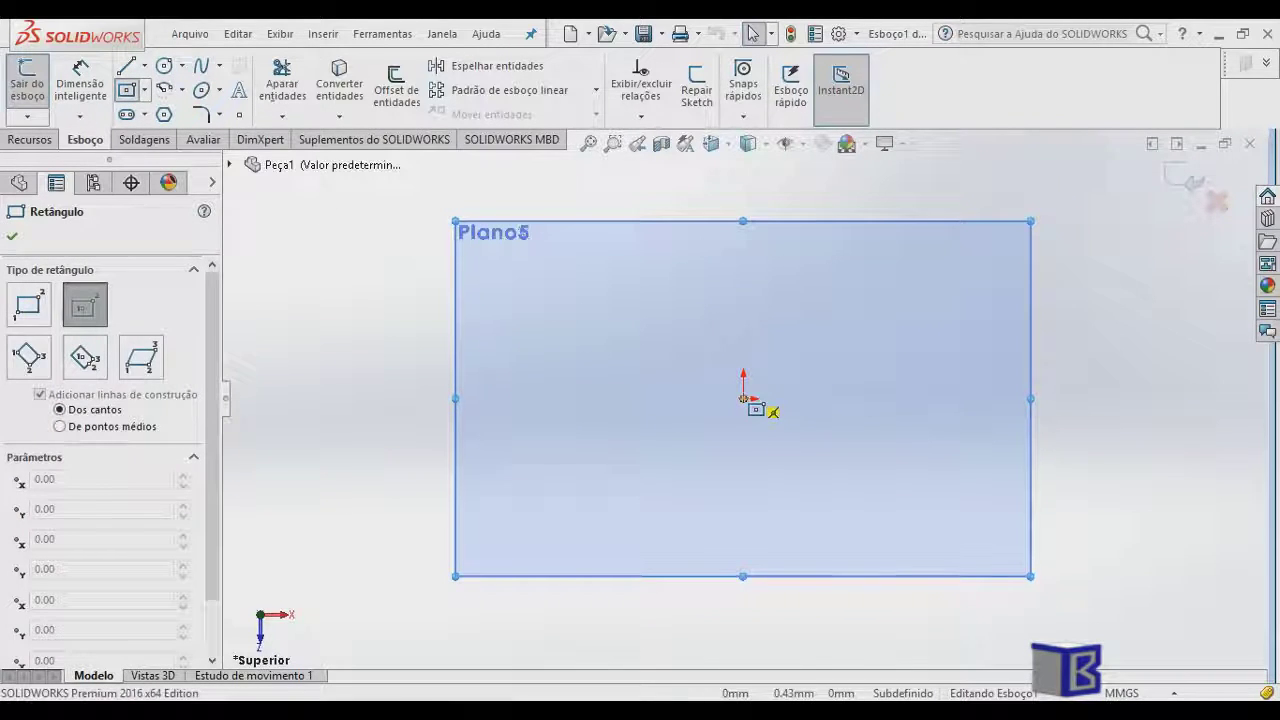
left_click(743, 399)
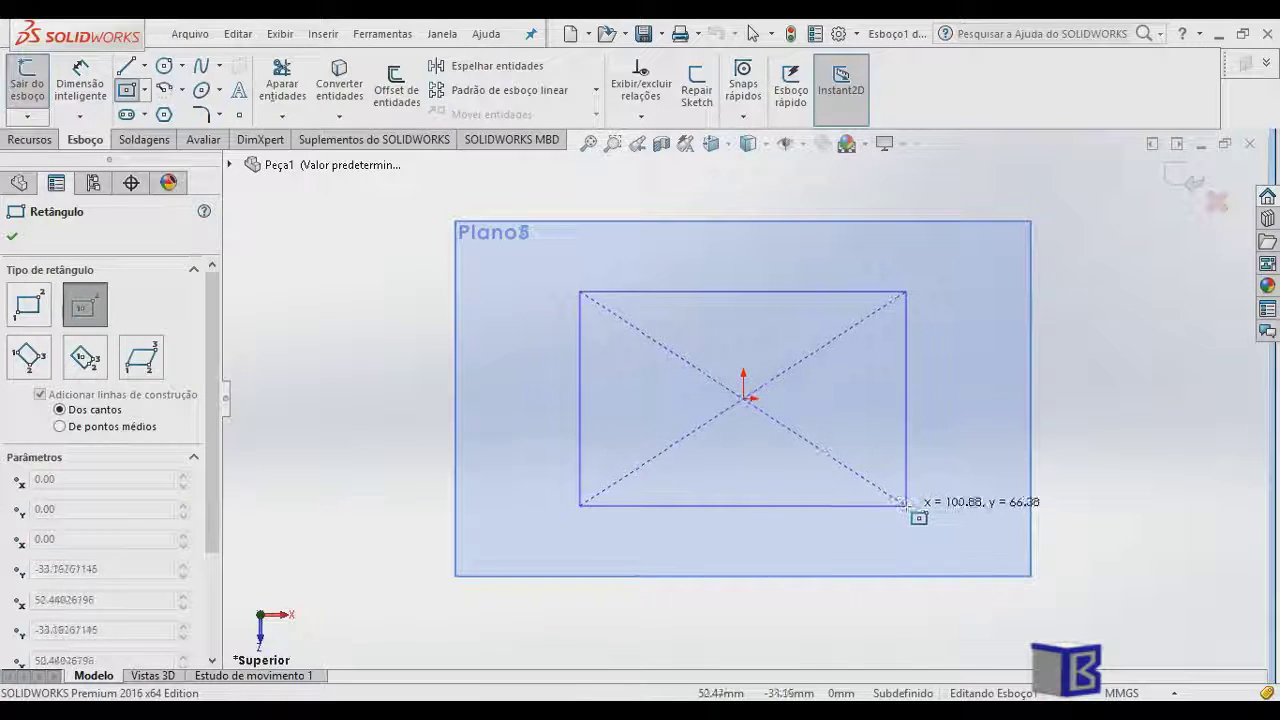
left_click(906, 505)
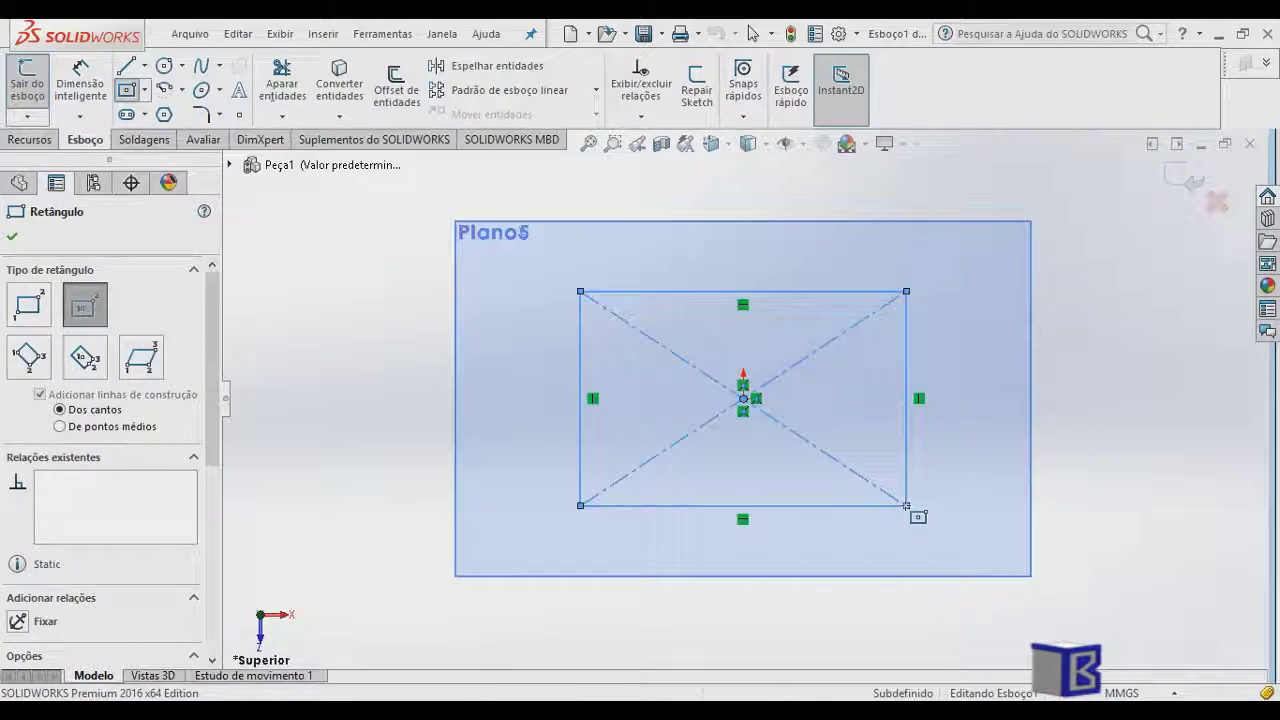
left_click(12, 236)
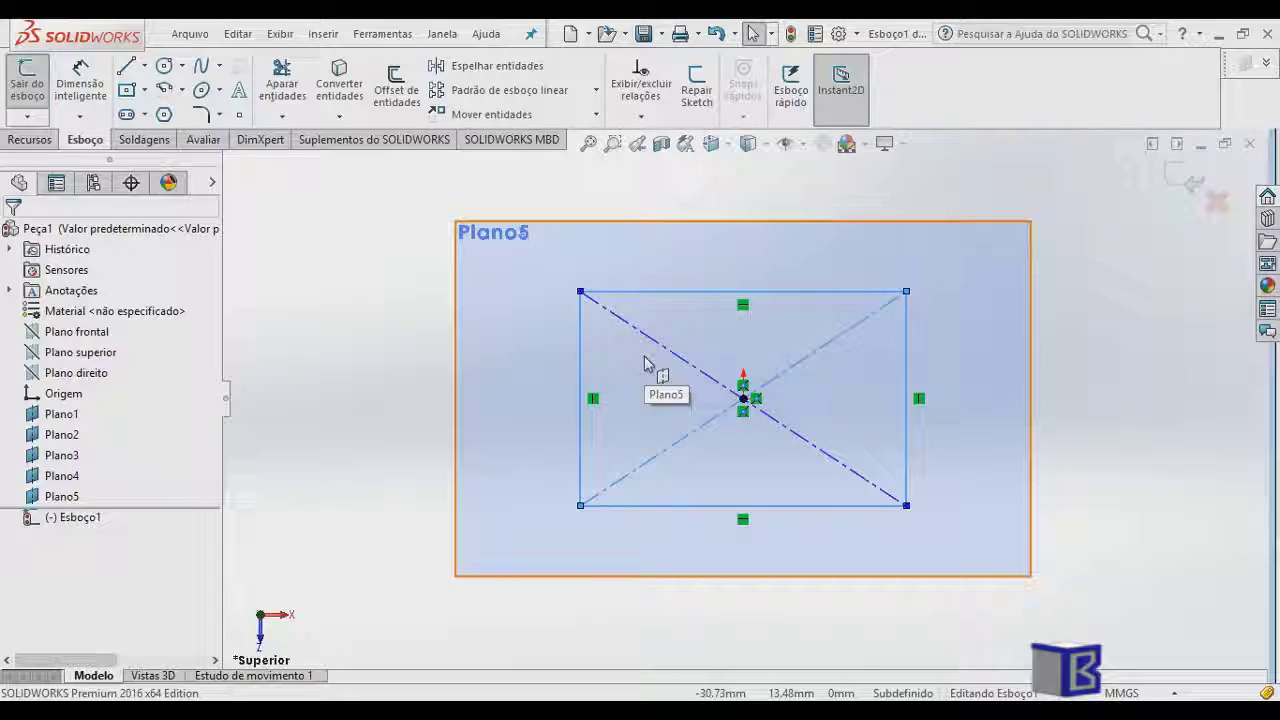
left_click(1174, 170)
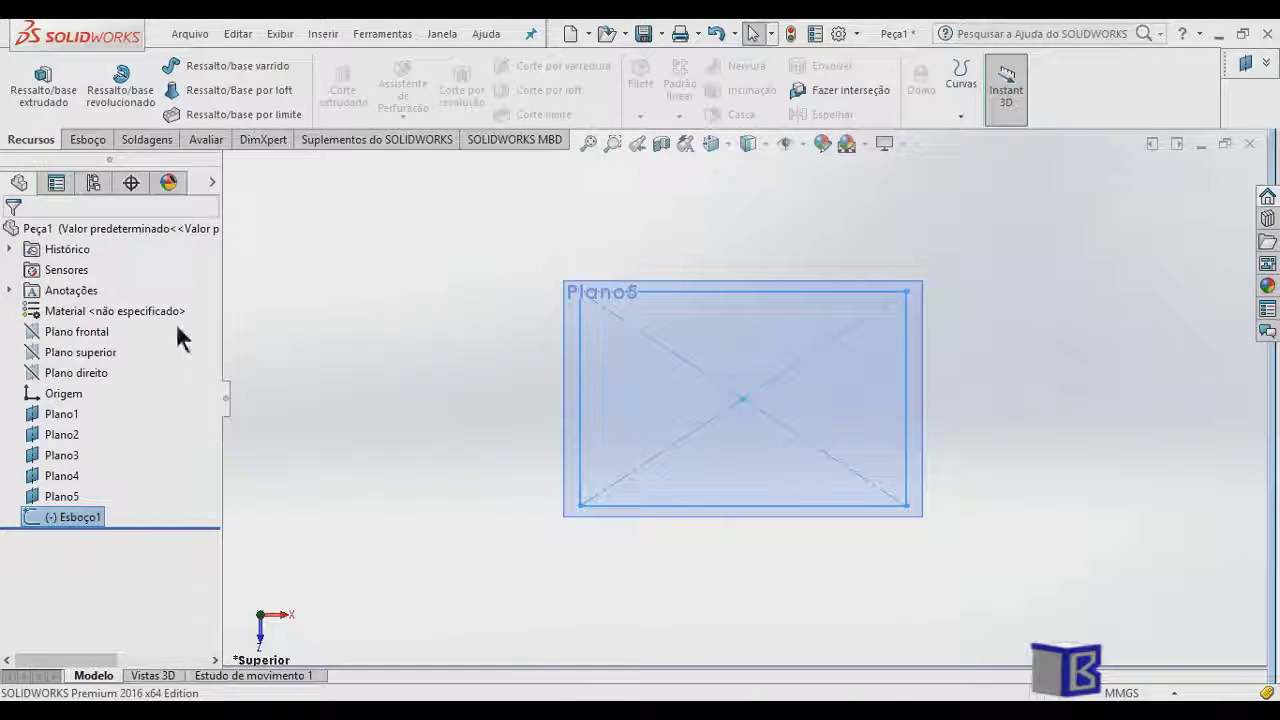
left_click(55, 440)
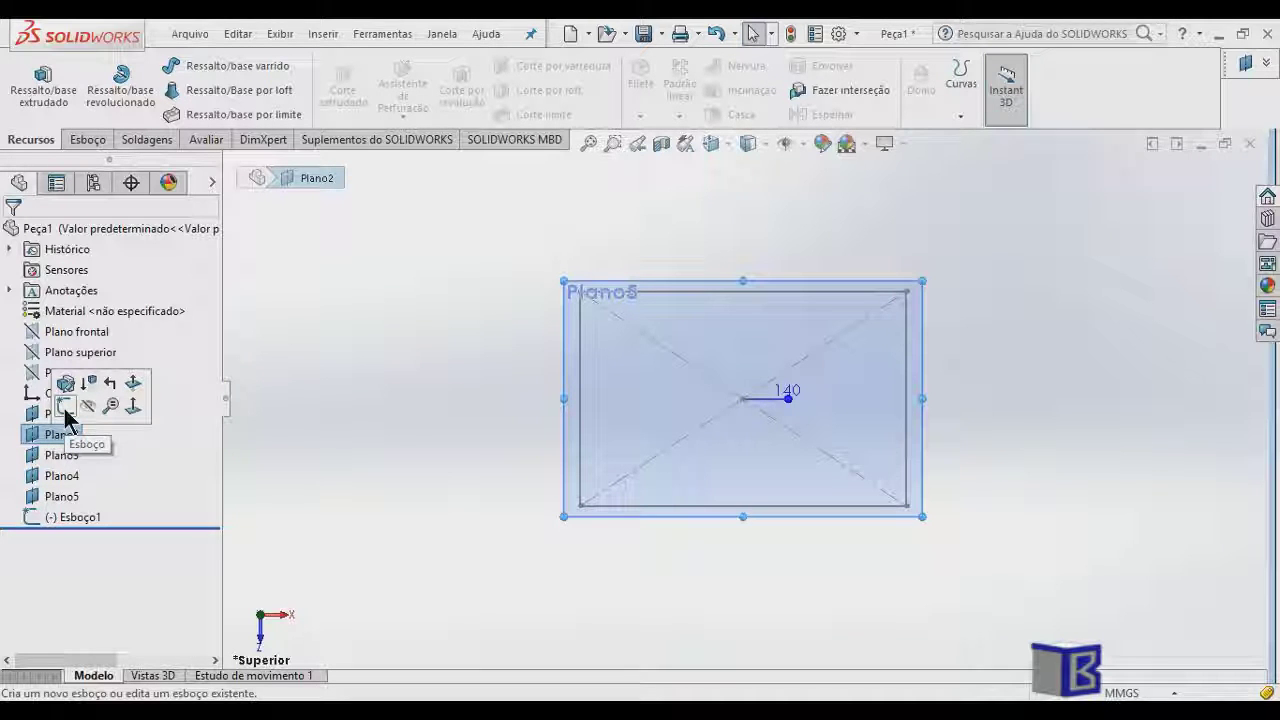
Start a new sketch on Plano2 and view it face-on
left_click(65, 407)
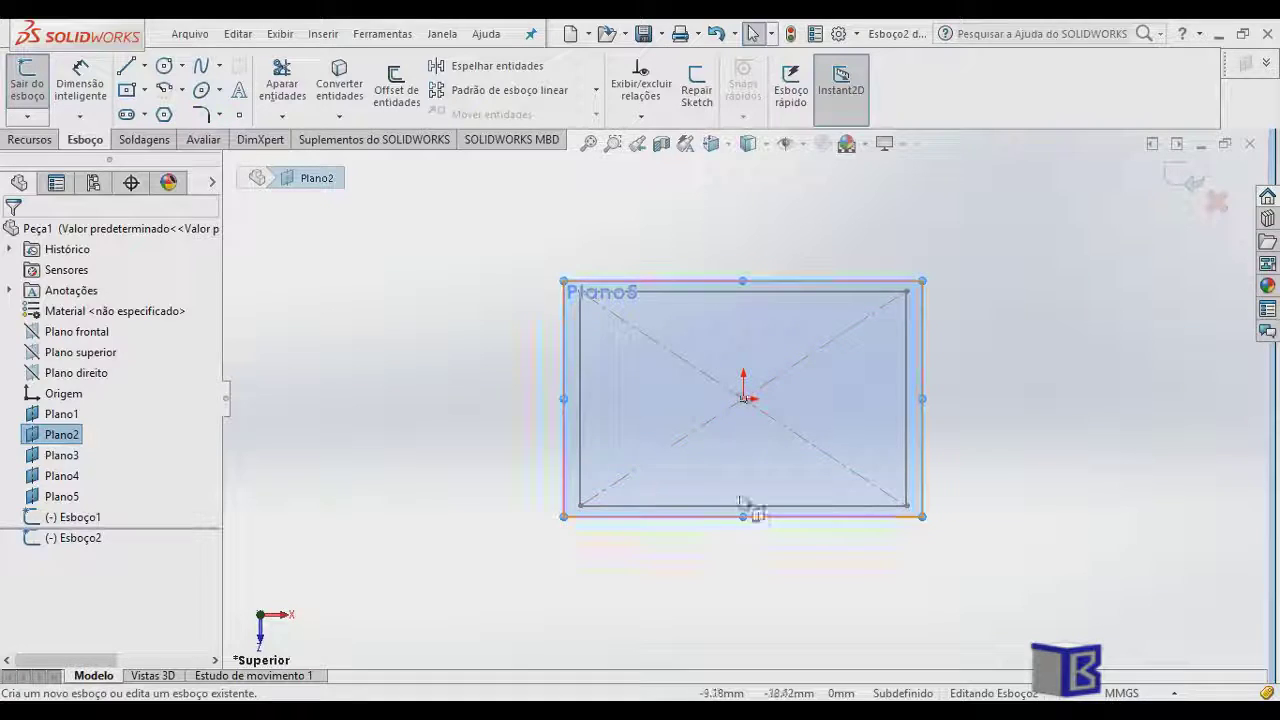
mouse_move(785, 557)
middle_mouse_down()
mouse_move(795, 417)
mouse_move(777, 421)
mouse_move(779, 390)
mouse_move(697, 243)
middle_mouse_up()
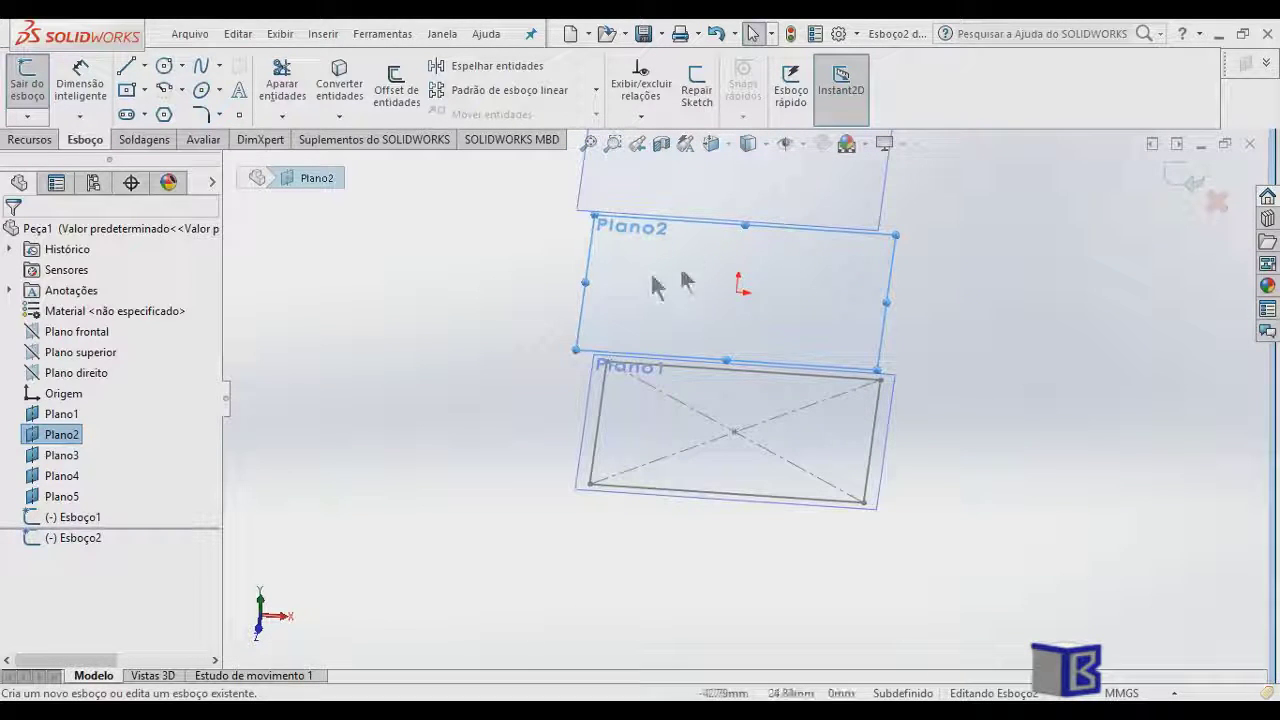
scroll(704, 296, "down", 1)
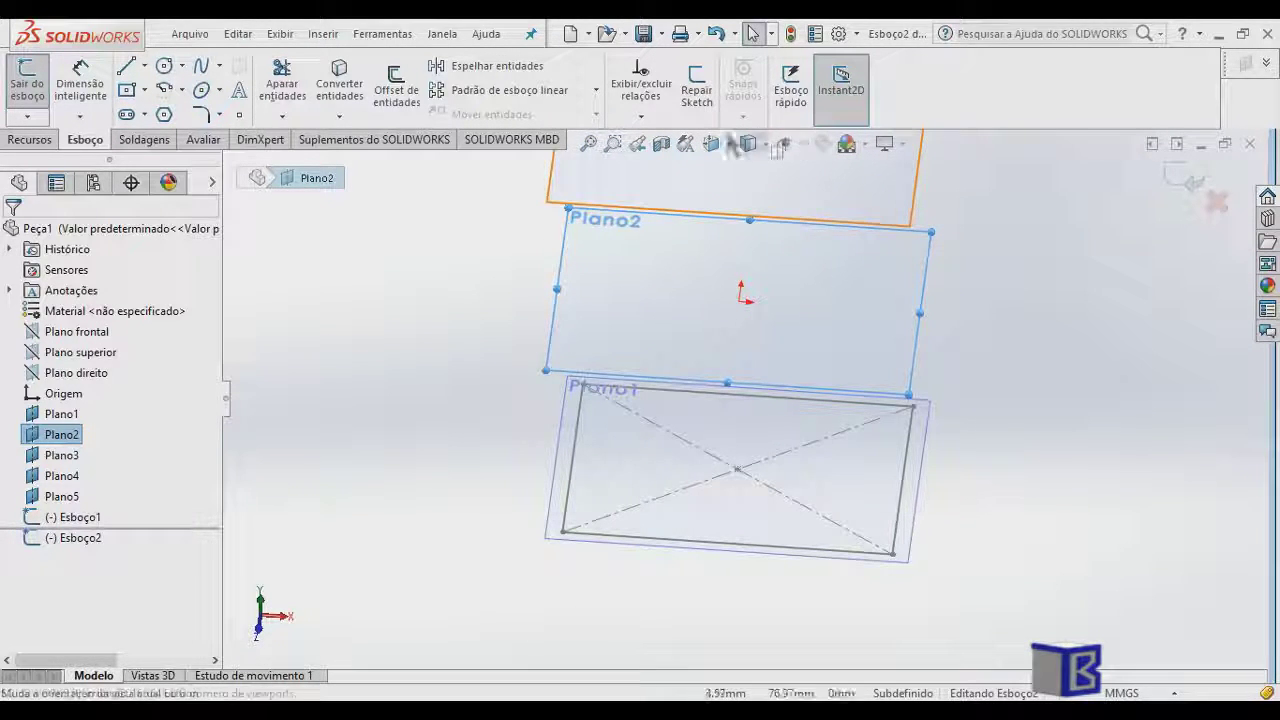
left_click(711, 143)
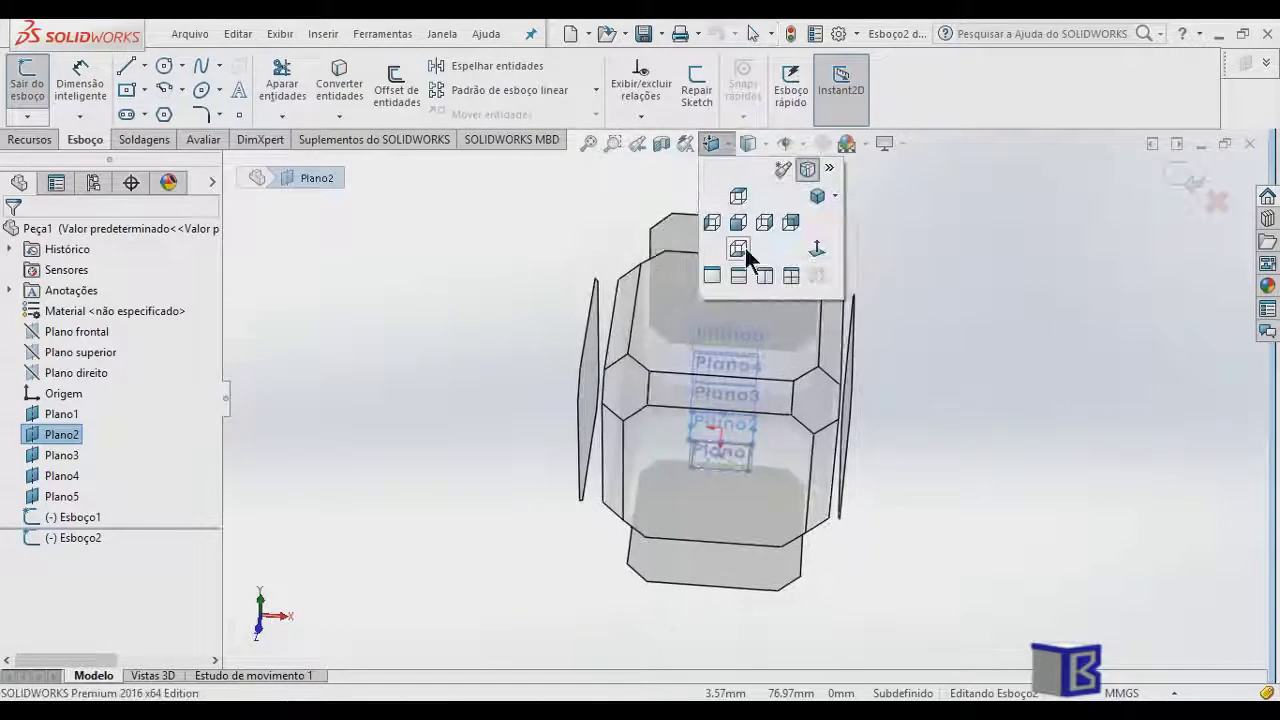
left_click(738, 196)
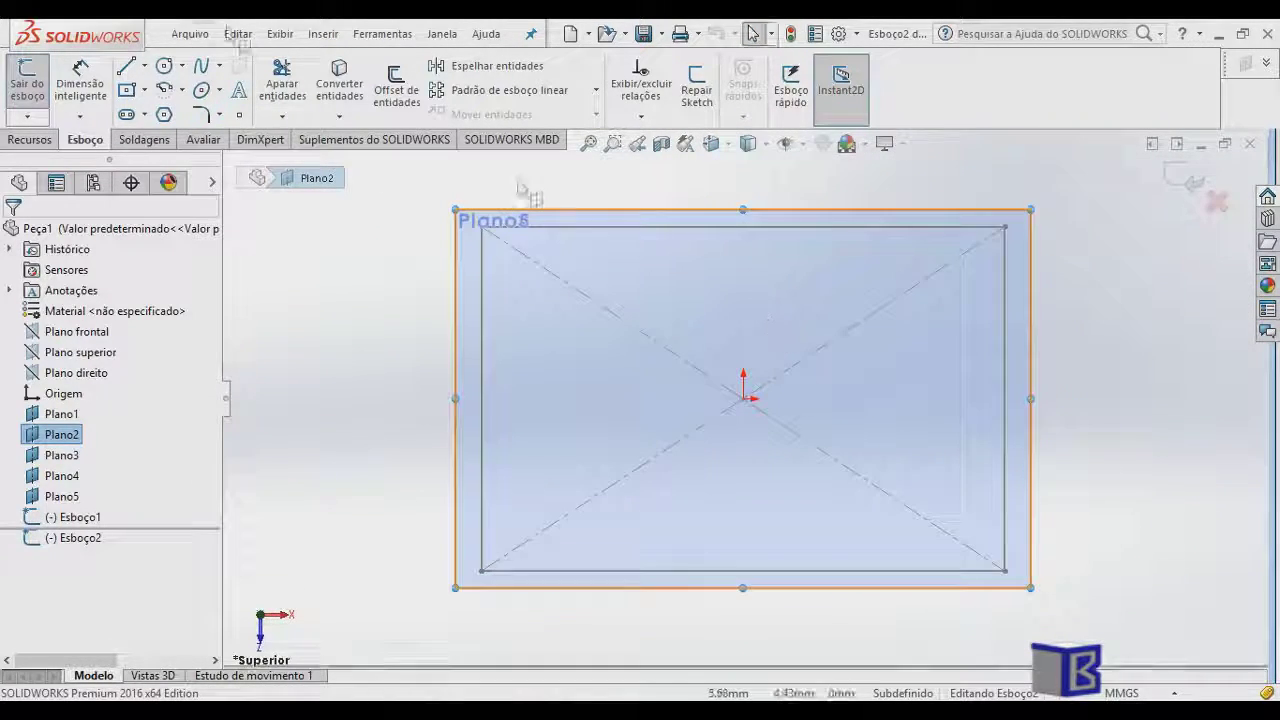
Draw a smaller center rectangle from the origin, accept it, and exit the sketch
left_click(126, 89)
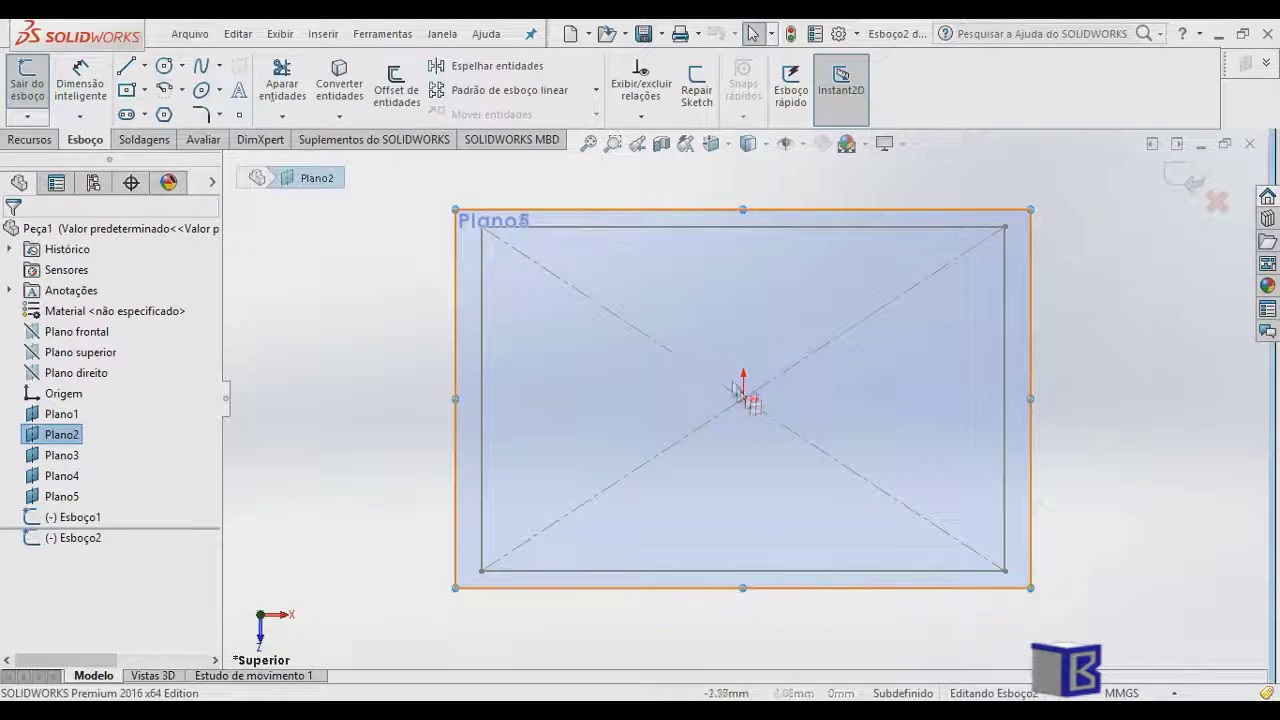
left_click(127, 90)
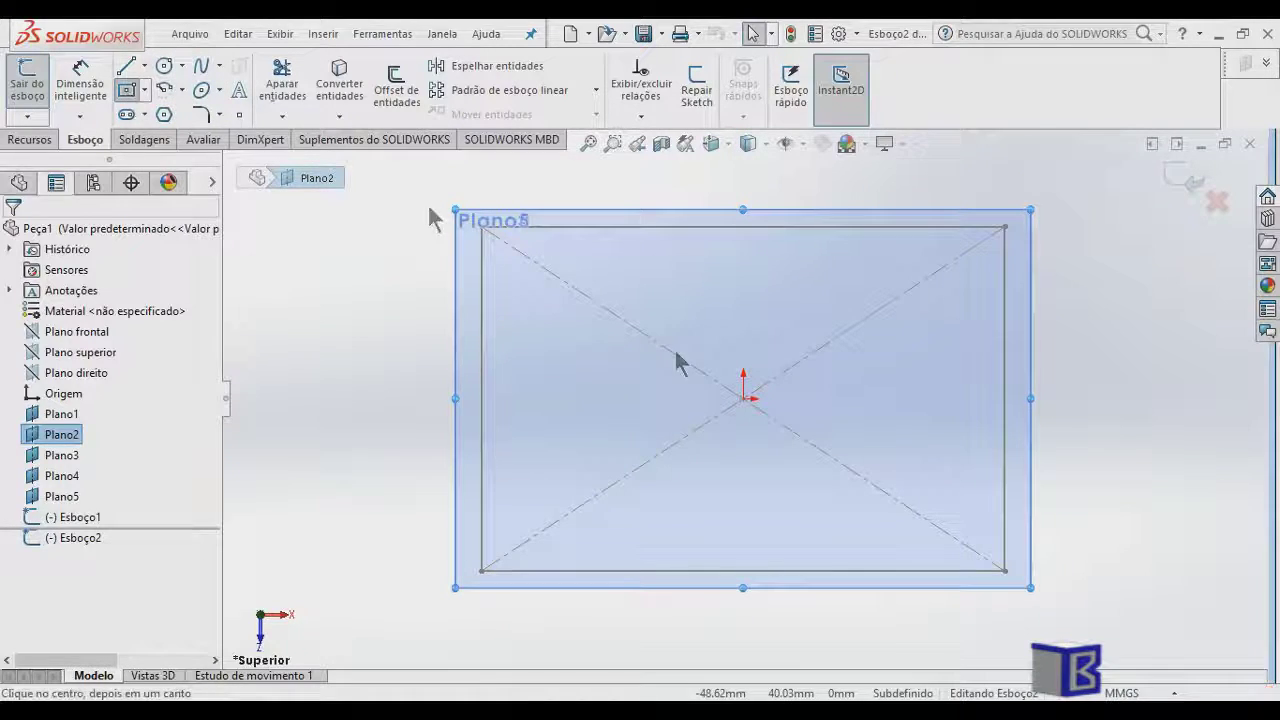
left_click(743, 398)
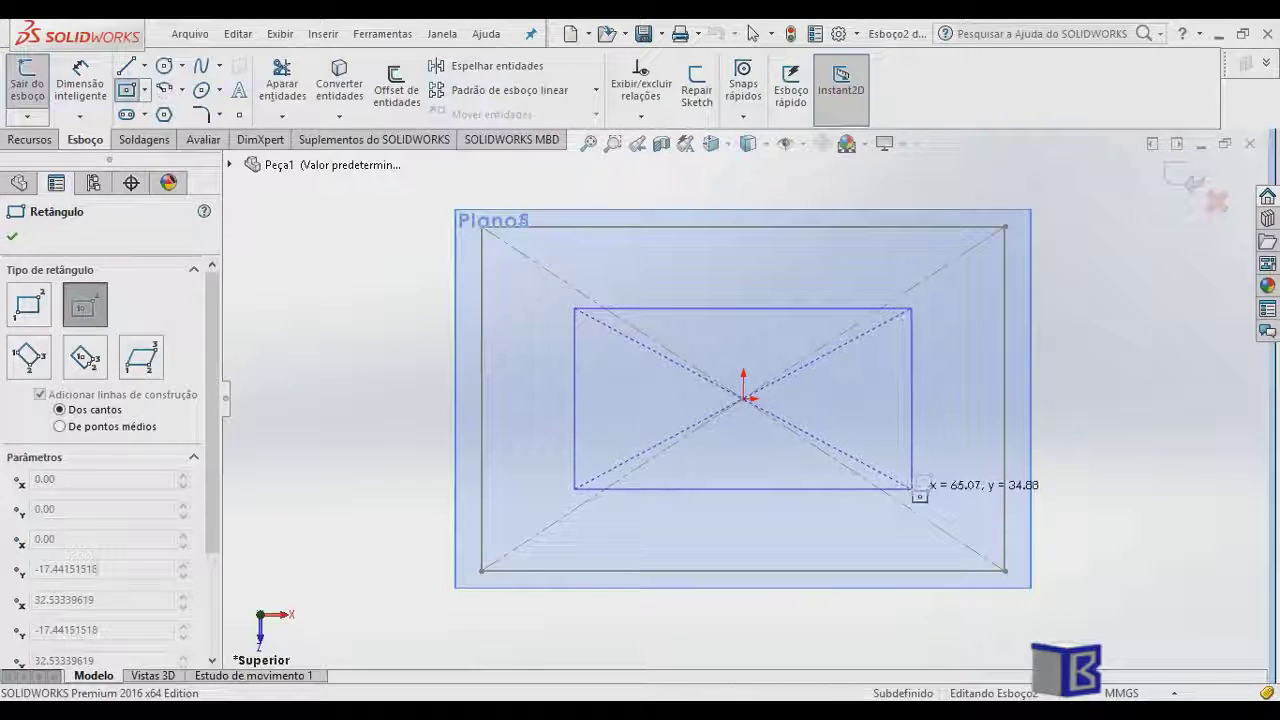
left_click(911, 488)
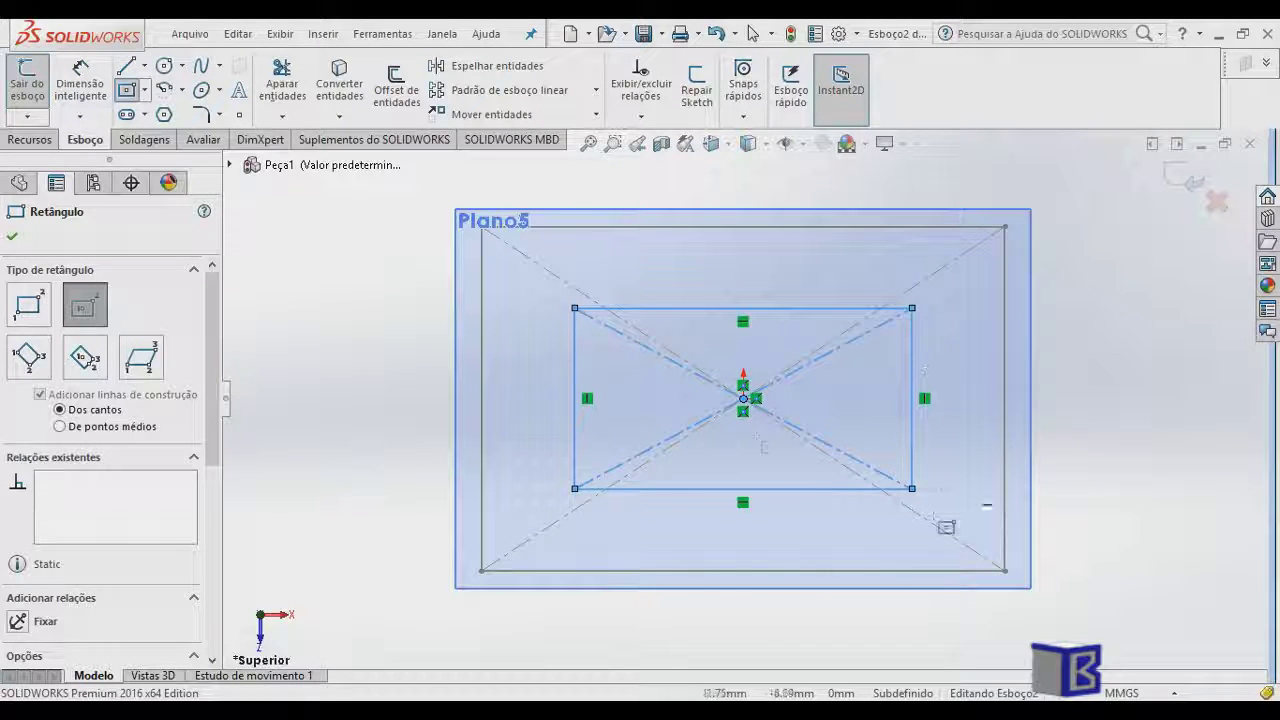
left_click(13, 237)
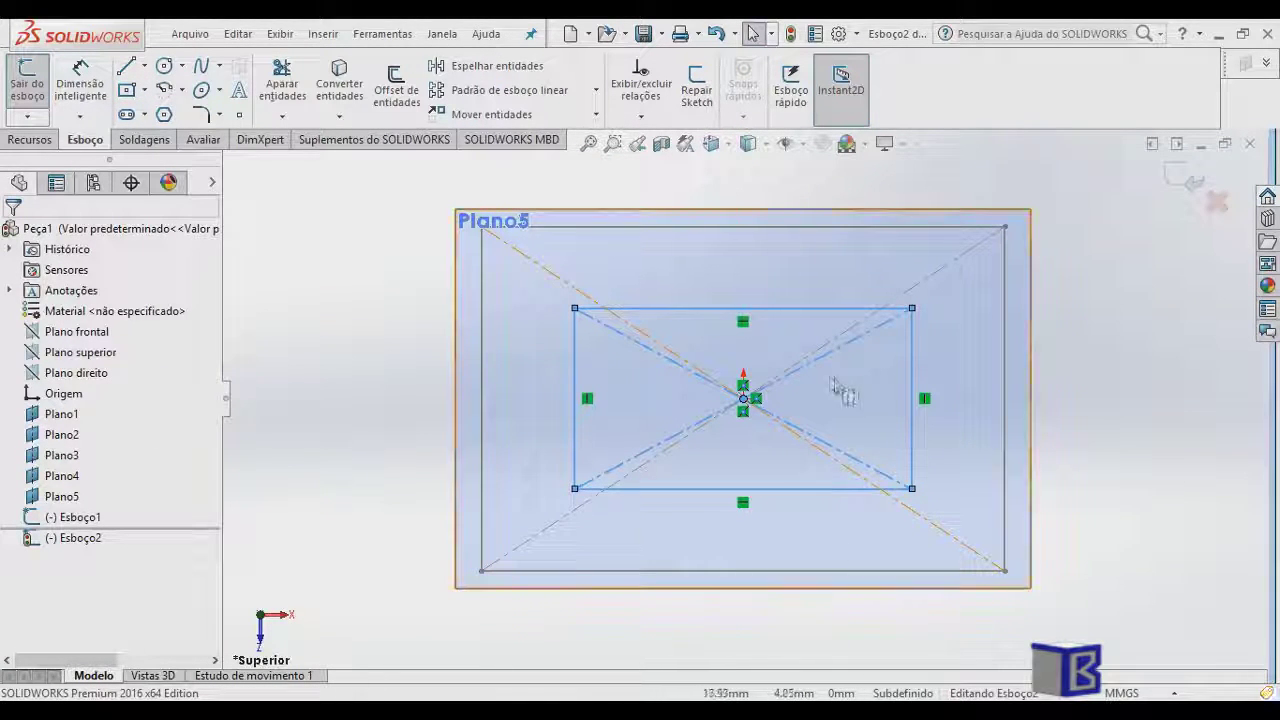
left_click(690, 470)
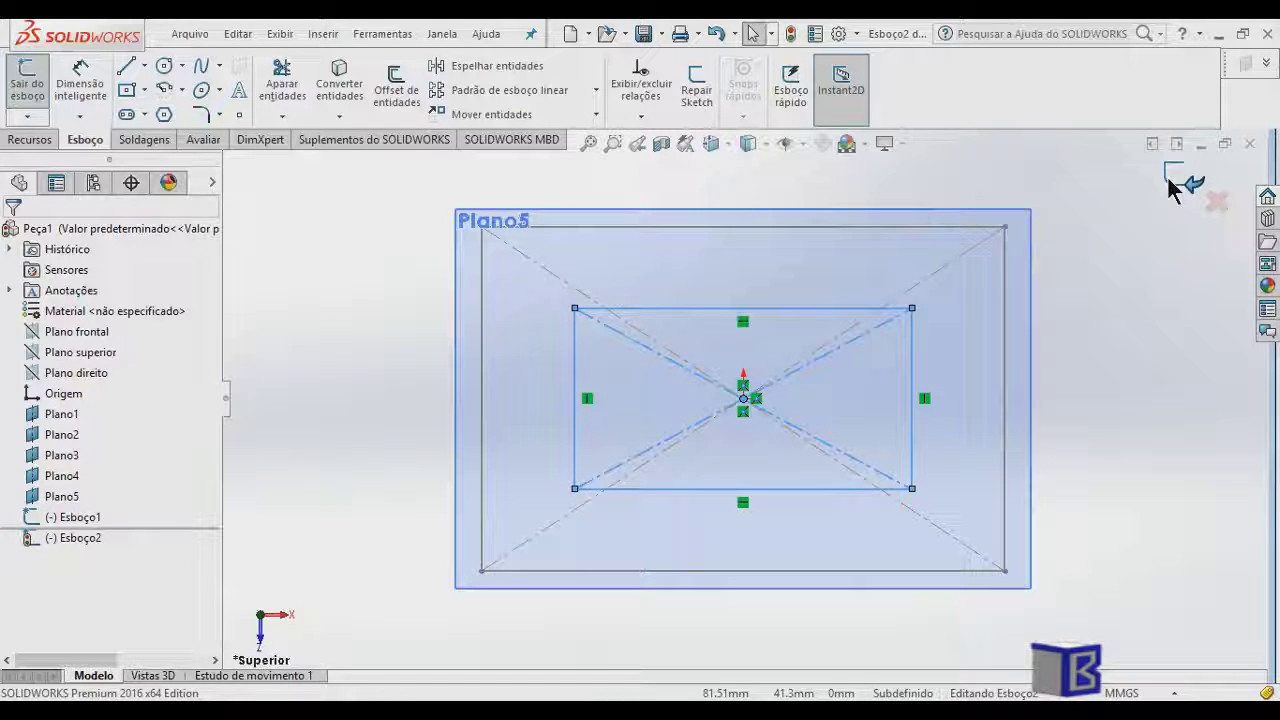
left_click(1173, 180)
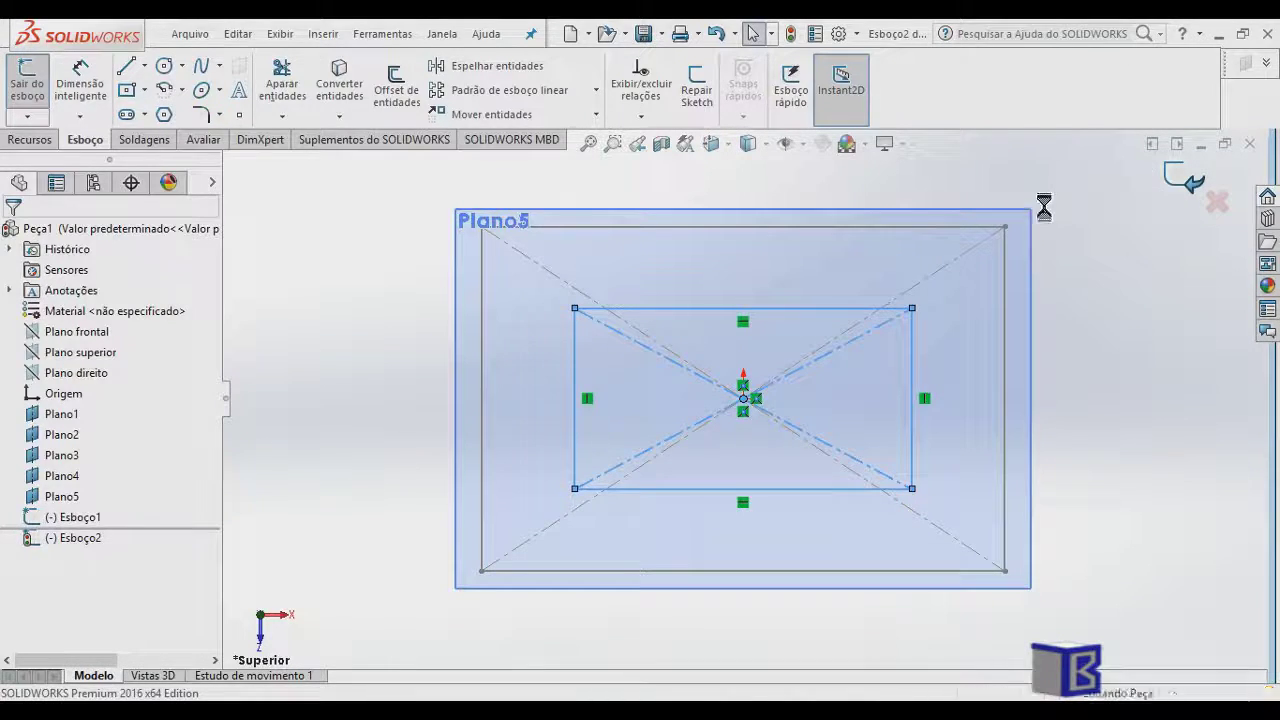
left_click(58, 457)
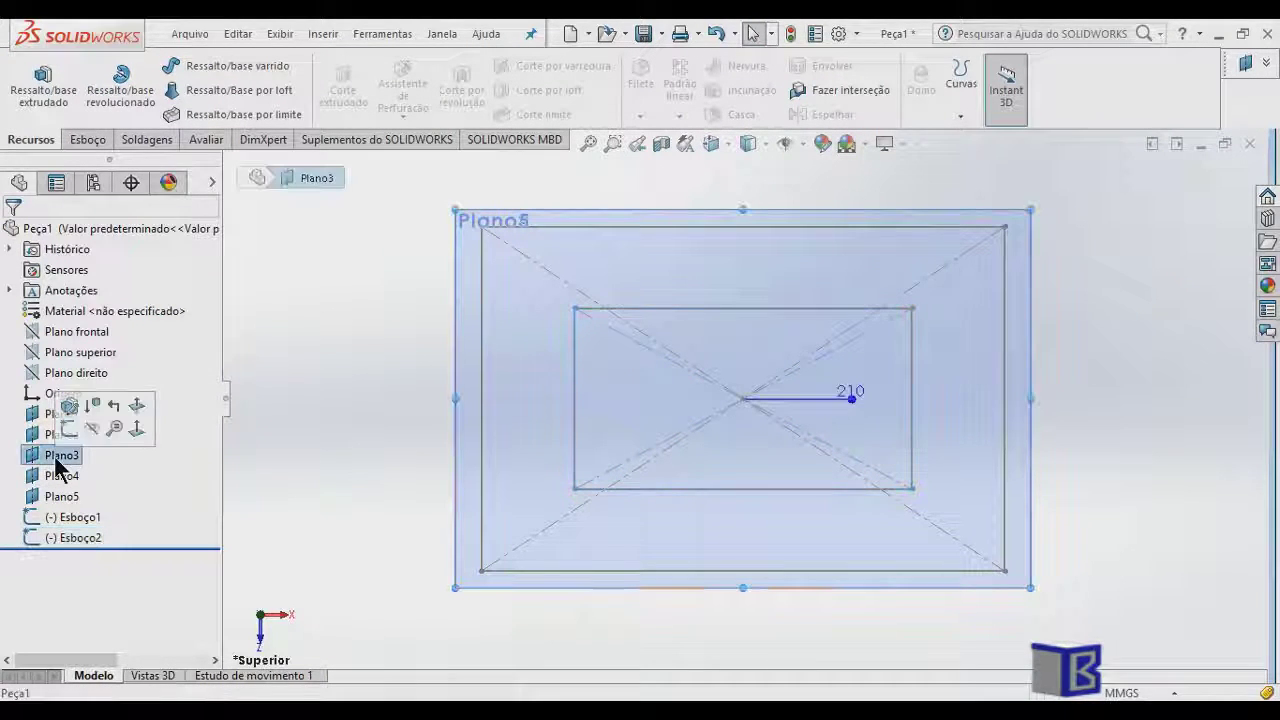
Sketch a circle centred on the origin on Plano3, enclosing the rectangles, and exit Esboço3
left_click(68, 430)
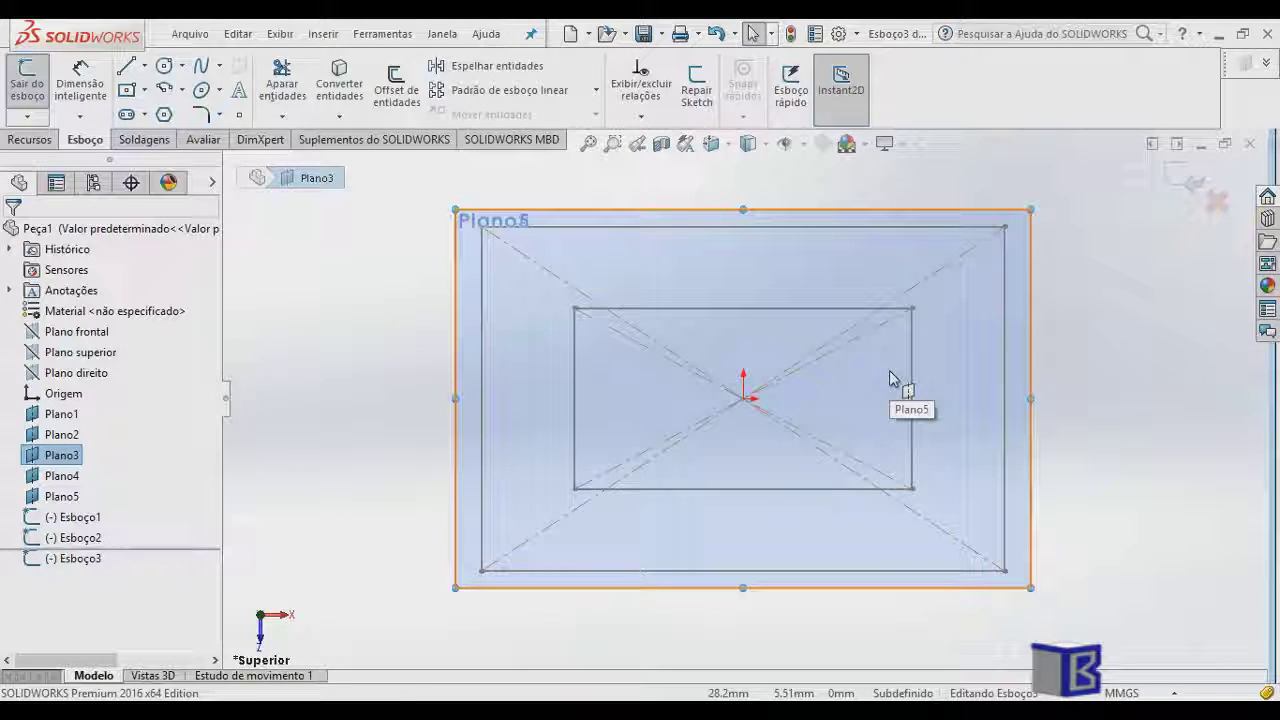
left_click(164, 68)
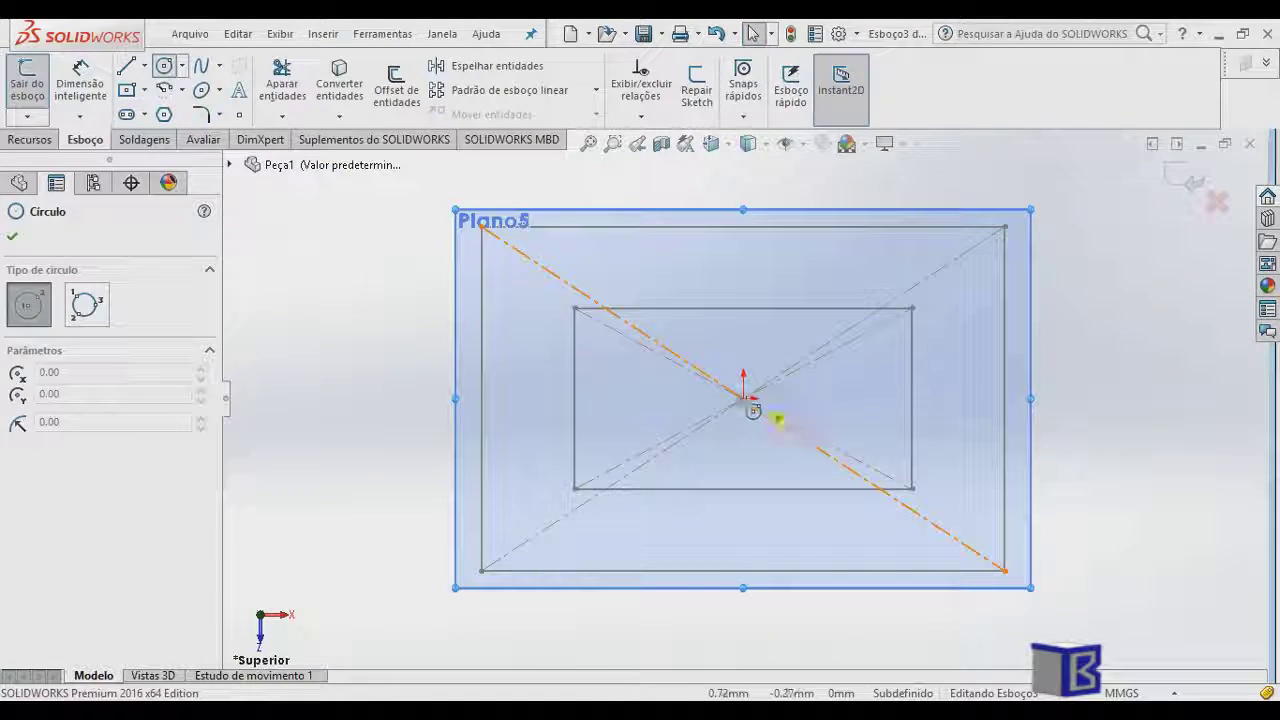
left_click(743, 398)
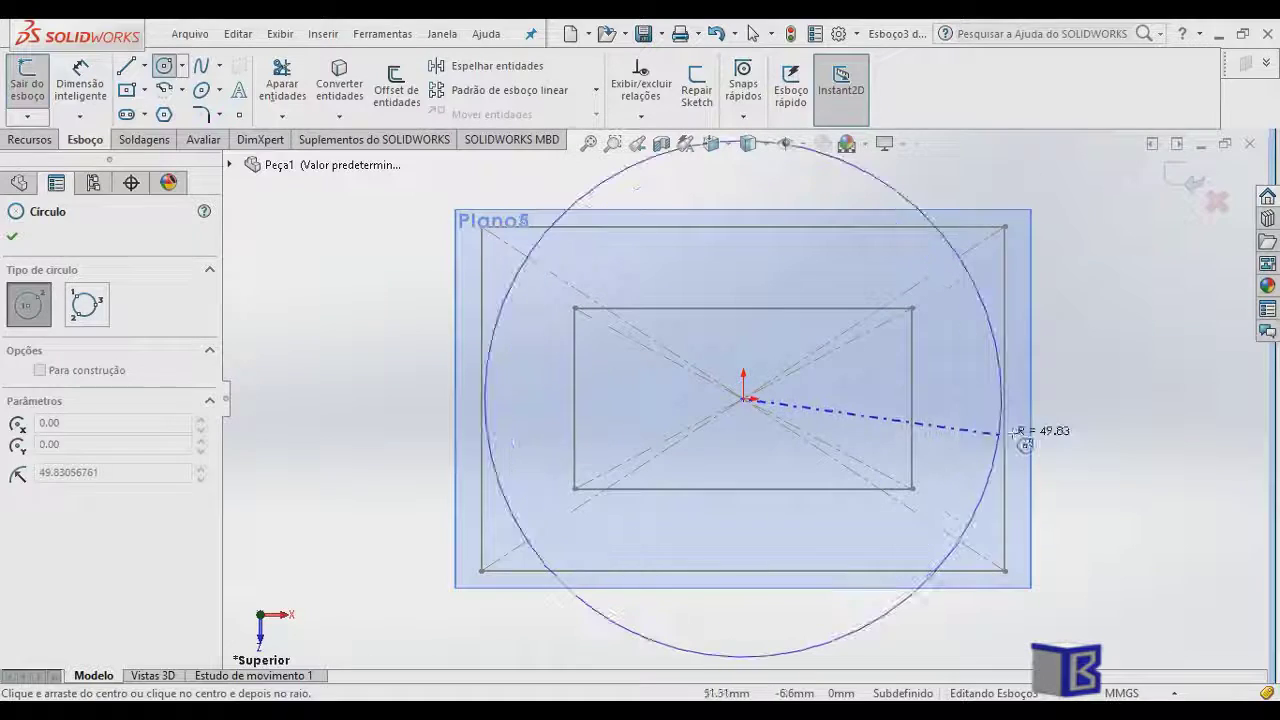
left_click(1025, 444)
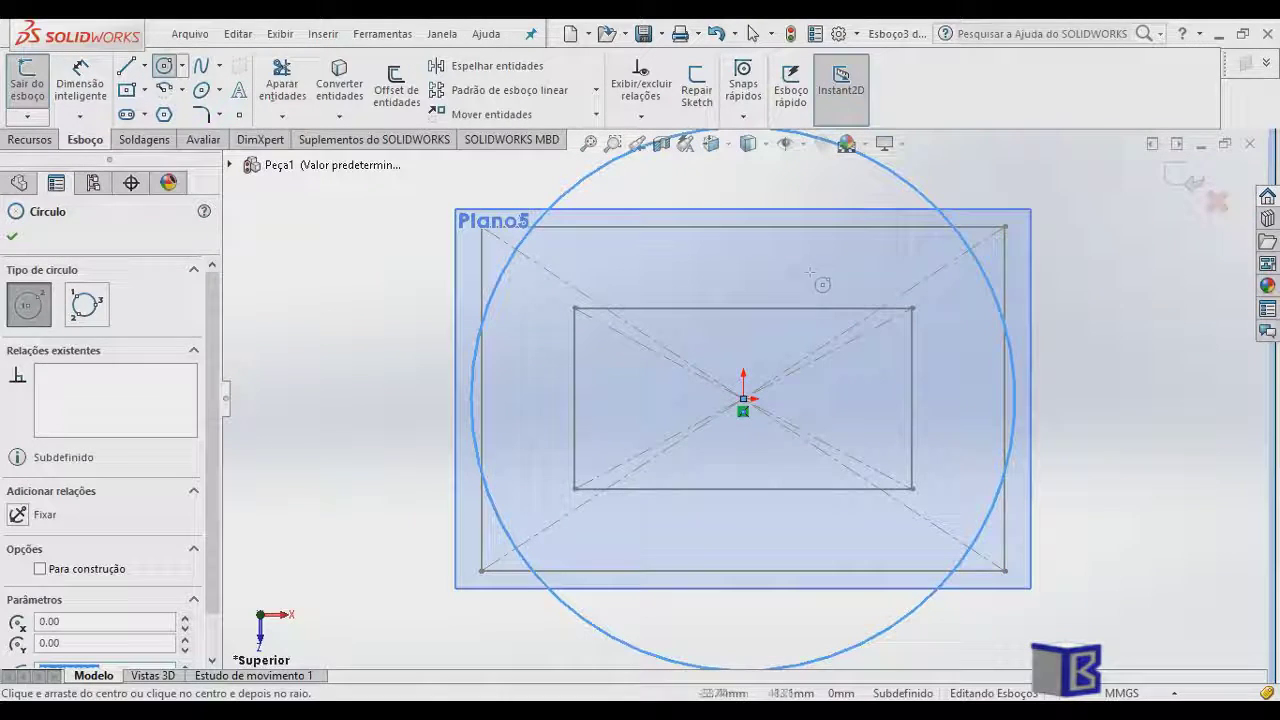
left_click(15, 238)
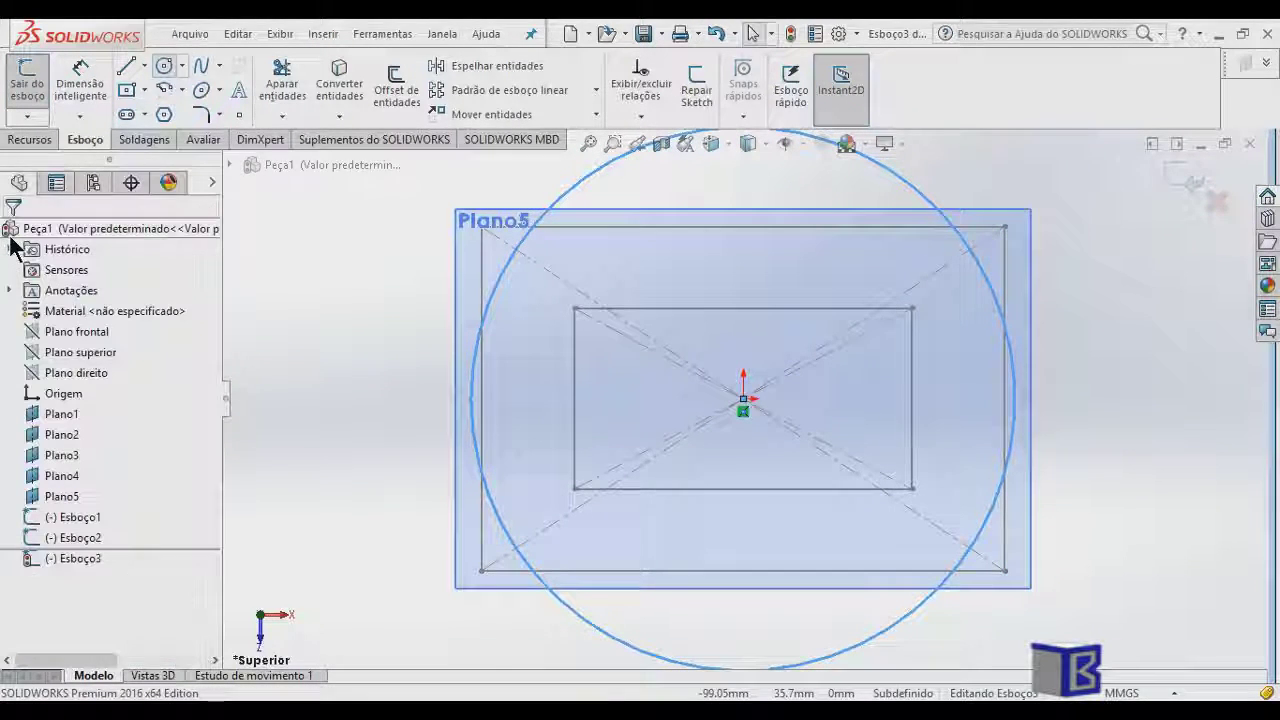
left_click(1180, 190)
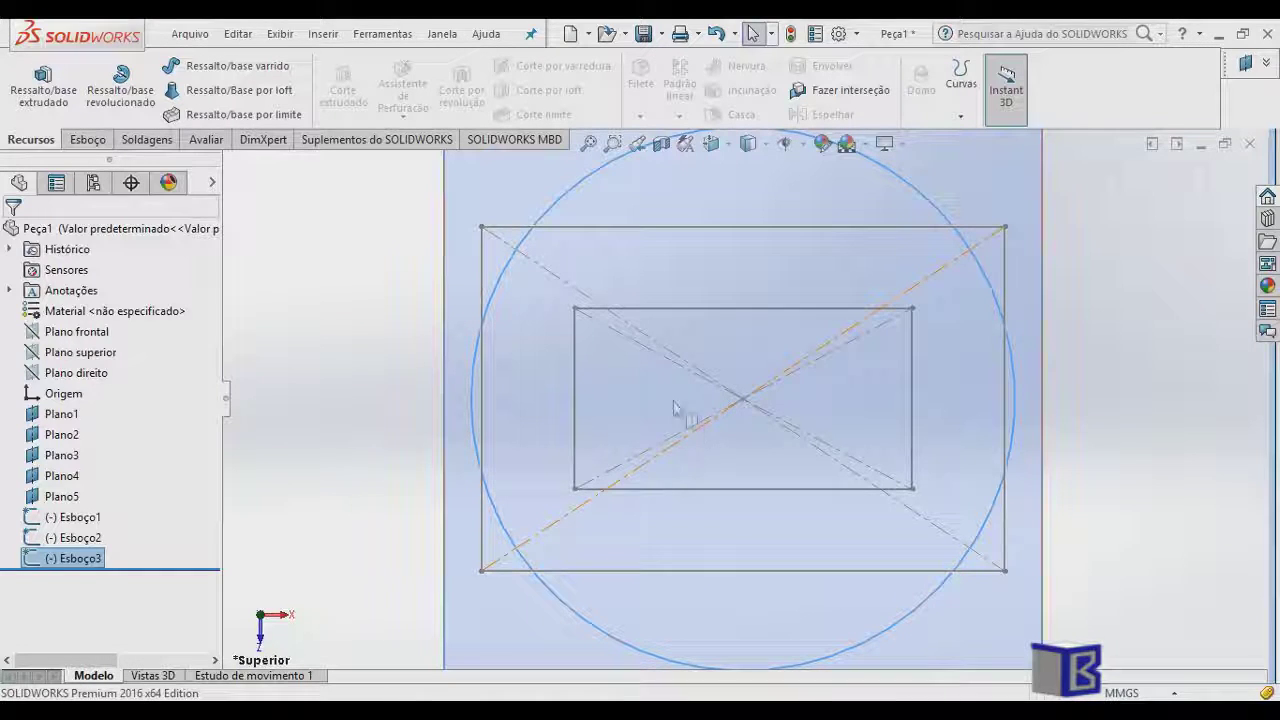
scroll(755, 400, "down", 1)
Zoom and orbit to view the Plano1–Plano5 stack in 3D
scroll(755, 400, "up", 4)
scroll(755, 400, "up", 2)
mouse_move(755, 400)
middle_mouse_down()
mouse_move(801, 341)
mouse_move(843, 361)
middle_mouse_up()
scroll(843, 361, "down", 1)
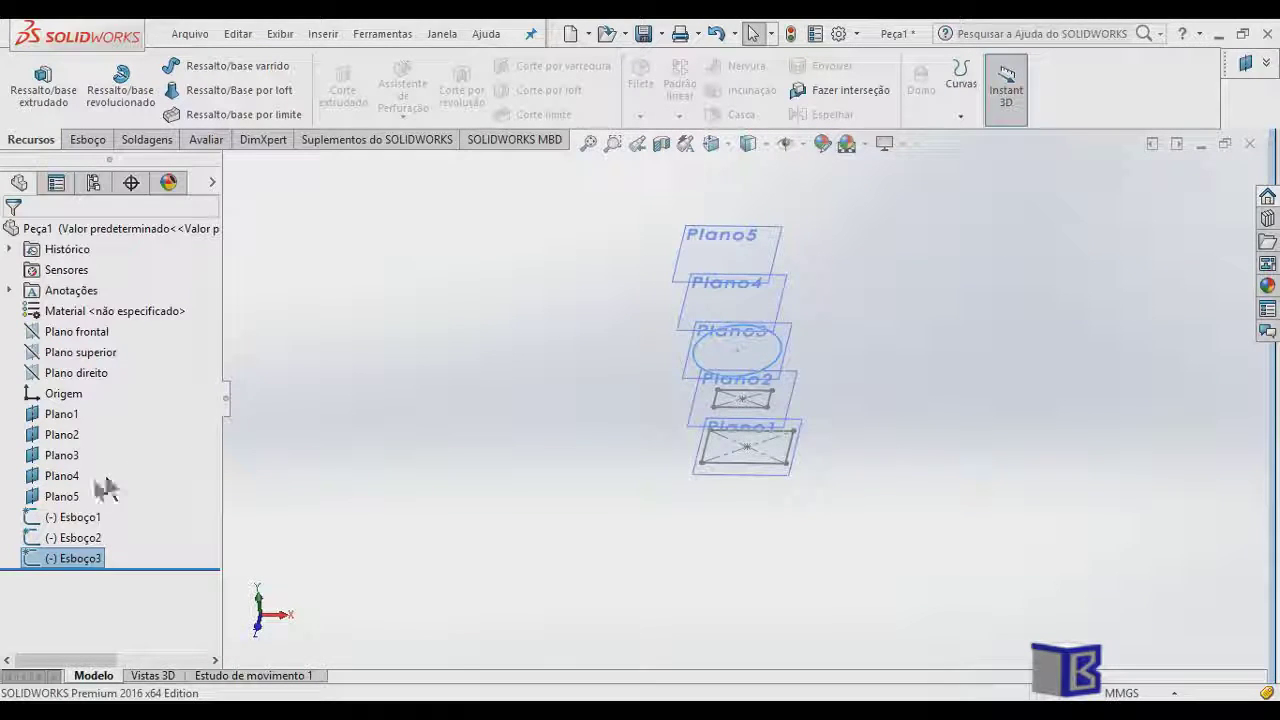
Start a new sketch, Esboço4, on Plano5
left_click(55, 498)
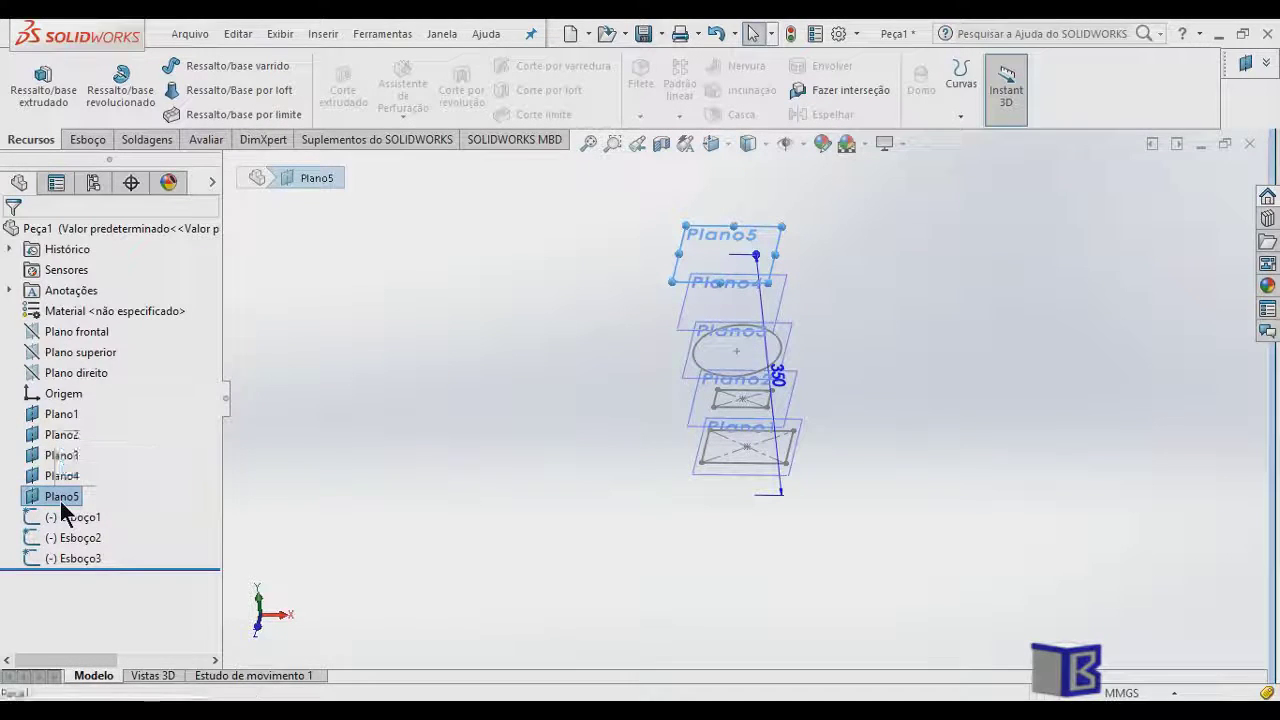
right_click(60, 501)
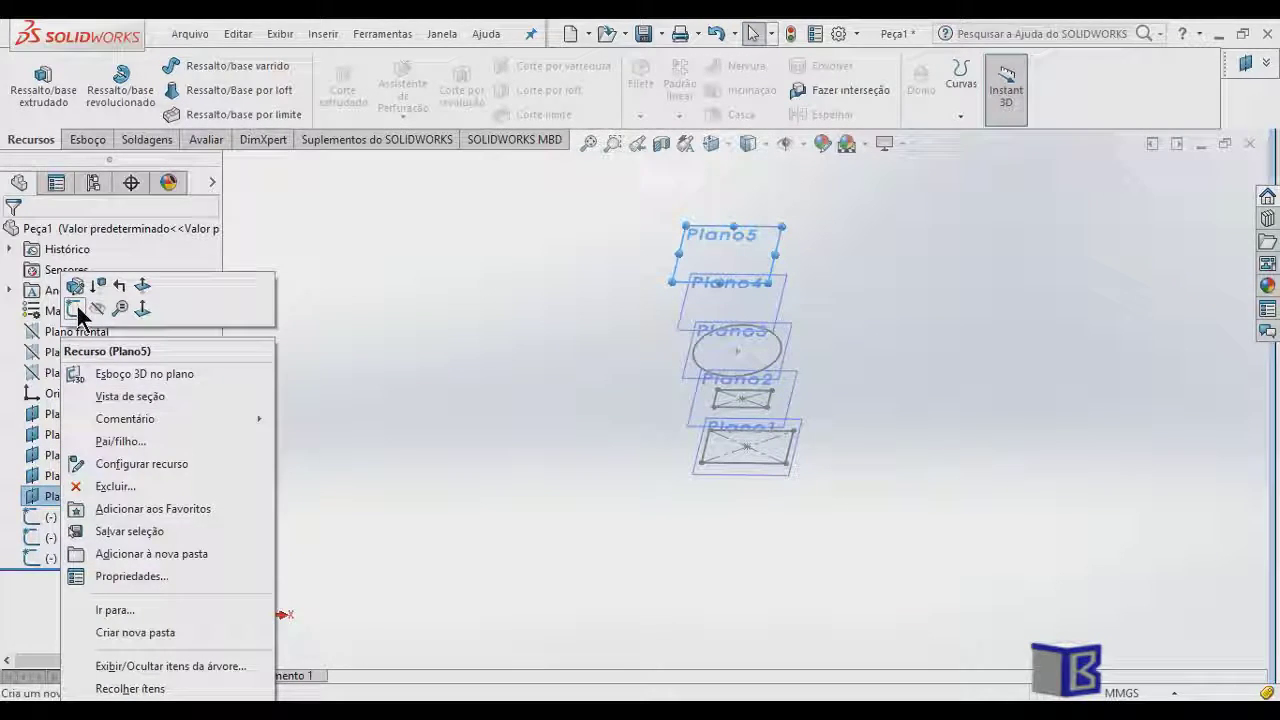
left_click(425, 465)
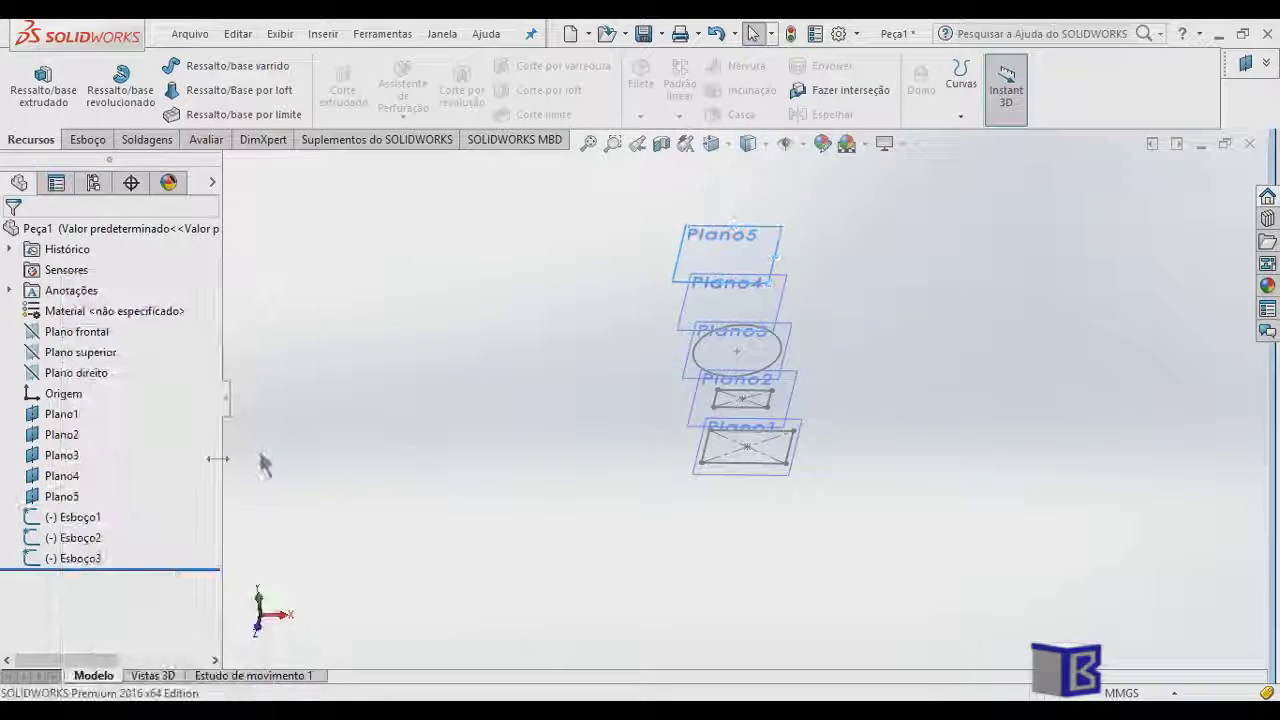
left_click(60, 498)
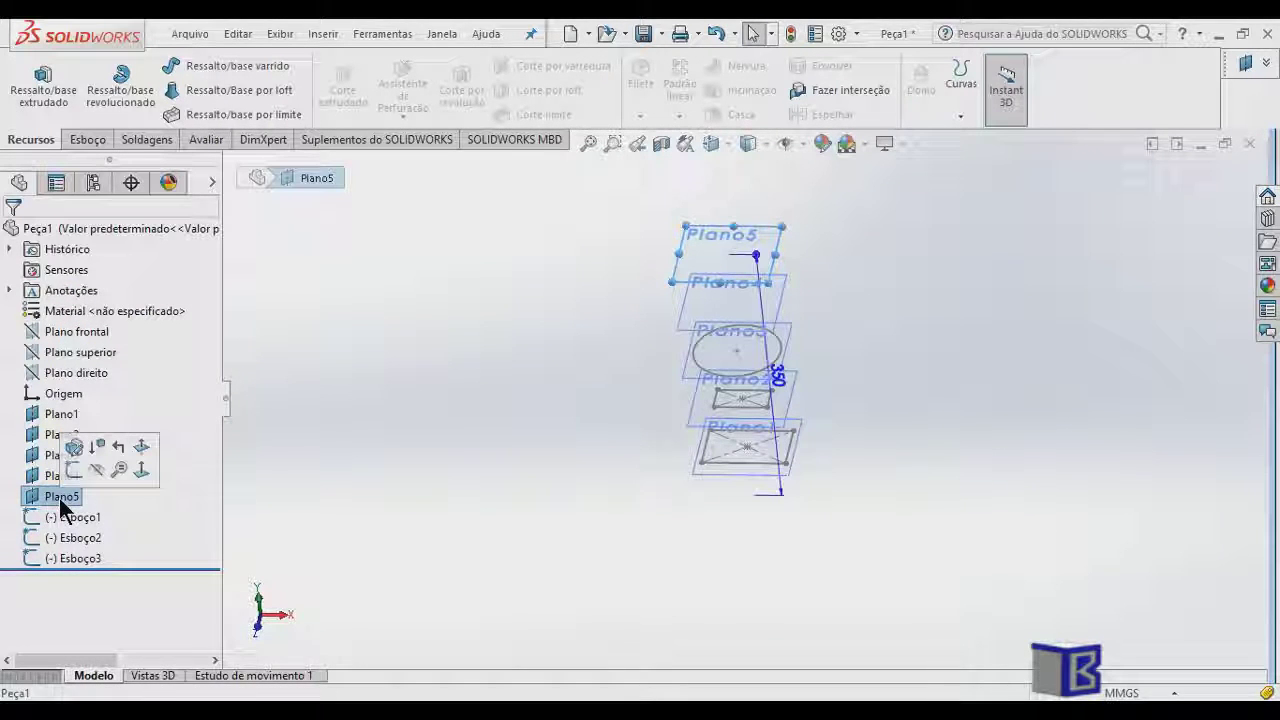
left_click(74, 472)
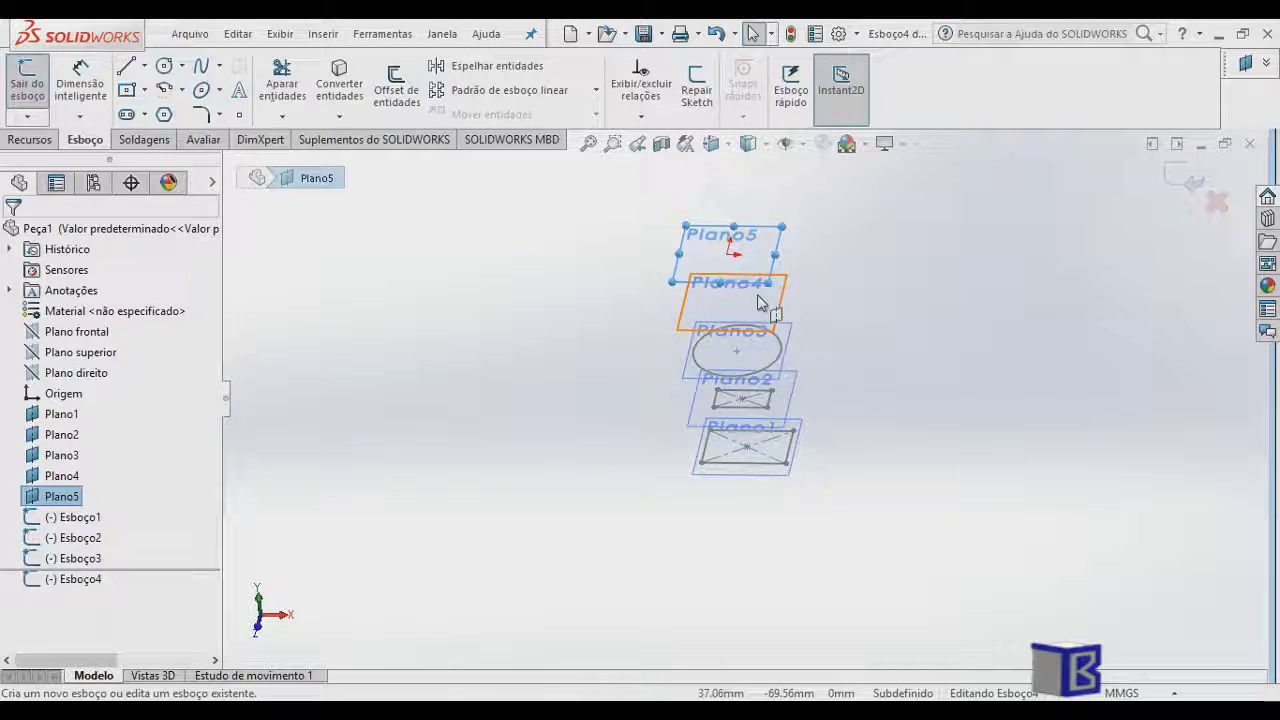
Set Esboço4 on Plano5 to normal-to view, then to the Superior (top) view
key("ctrl+8")
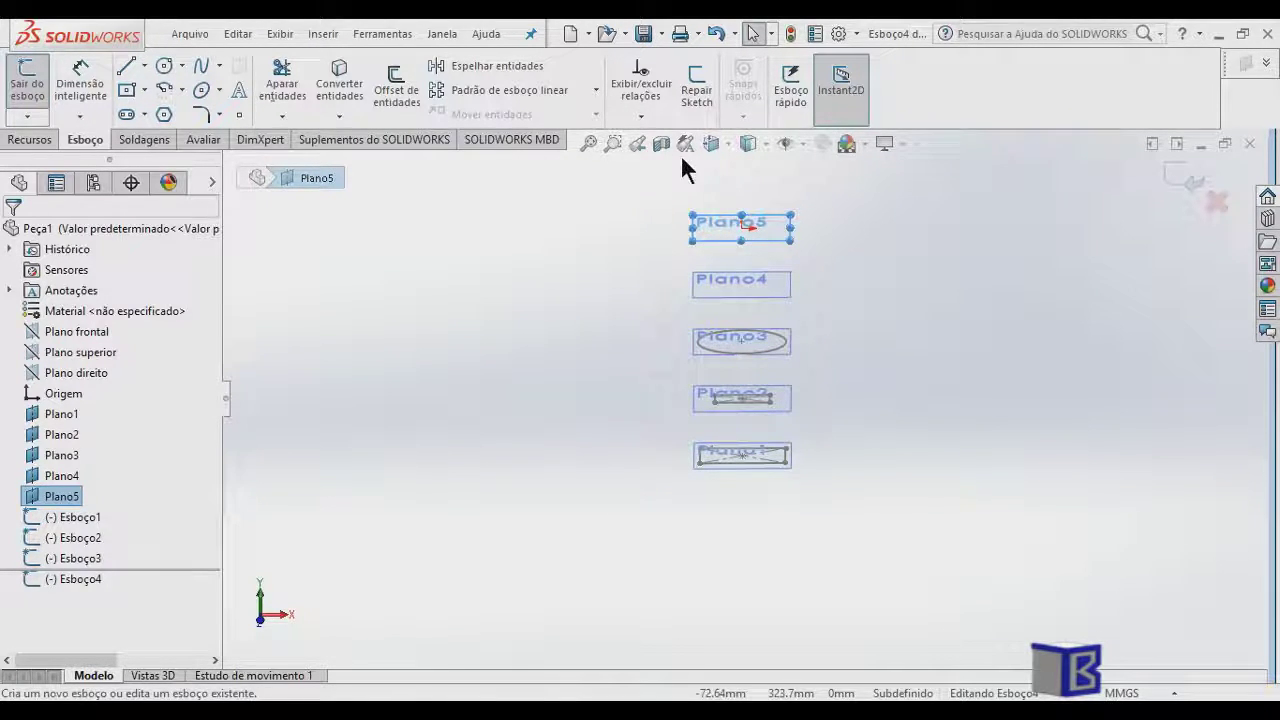
left_click(721, 144)
left_click(730, 220)
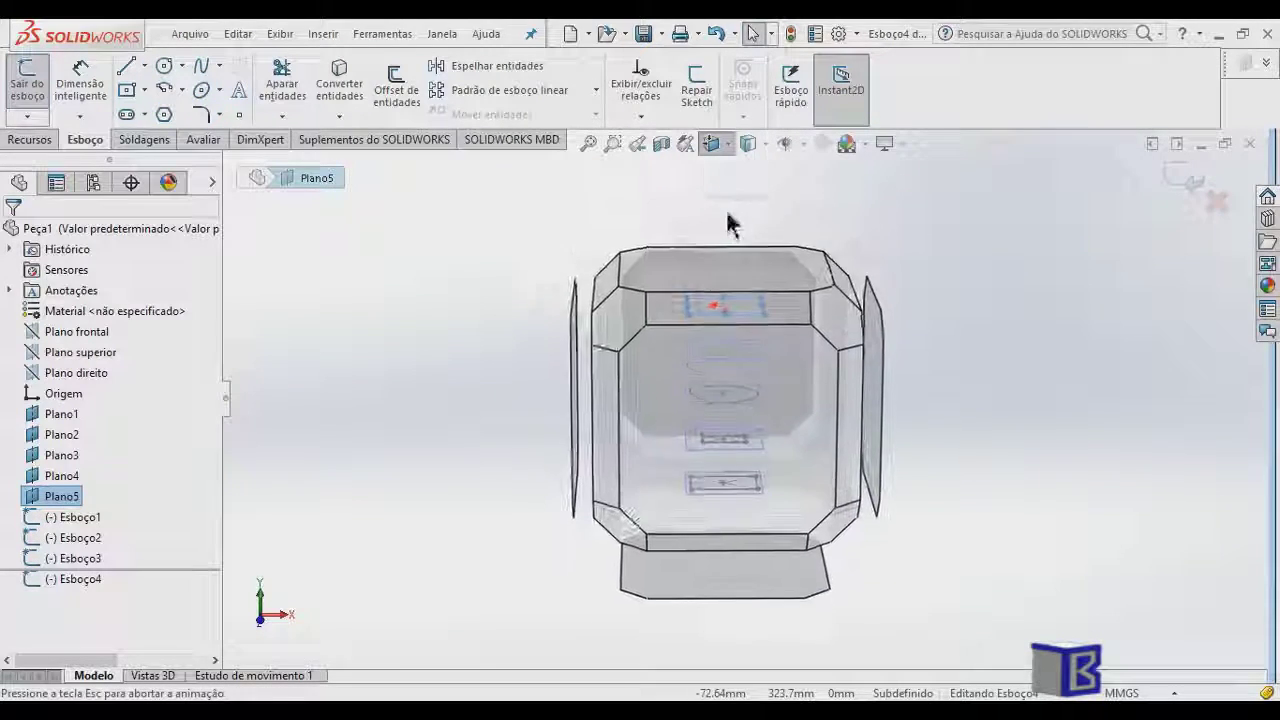
left_click(721, 144)
left_click(734, 191)
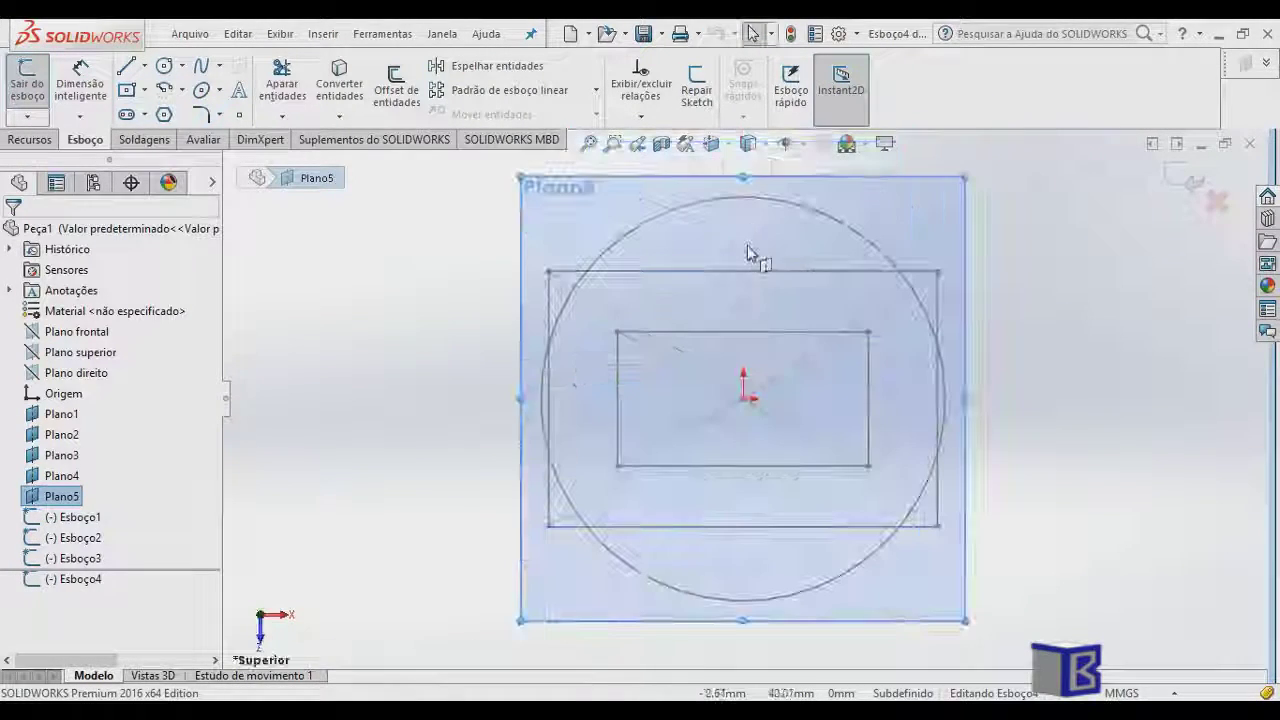
Draw a six-sided polygon centred on the origin in Esboço4, confirm it, and exit the sketch
left_click(163, 116)
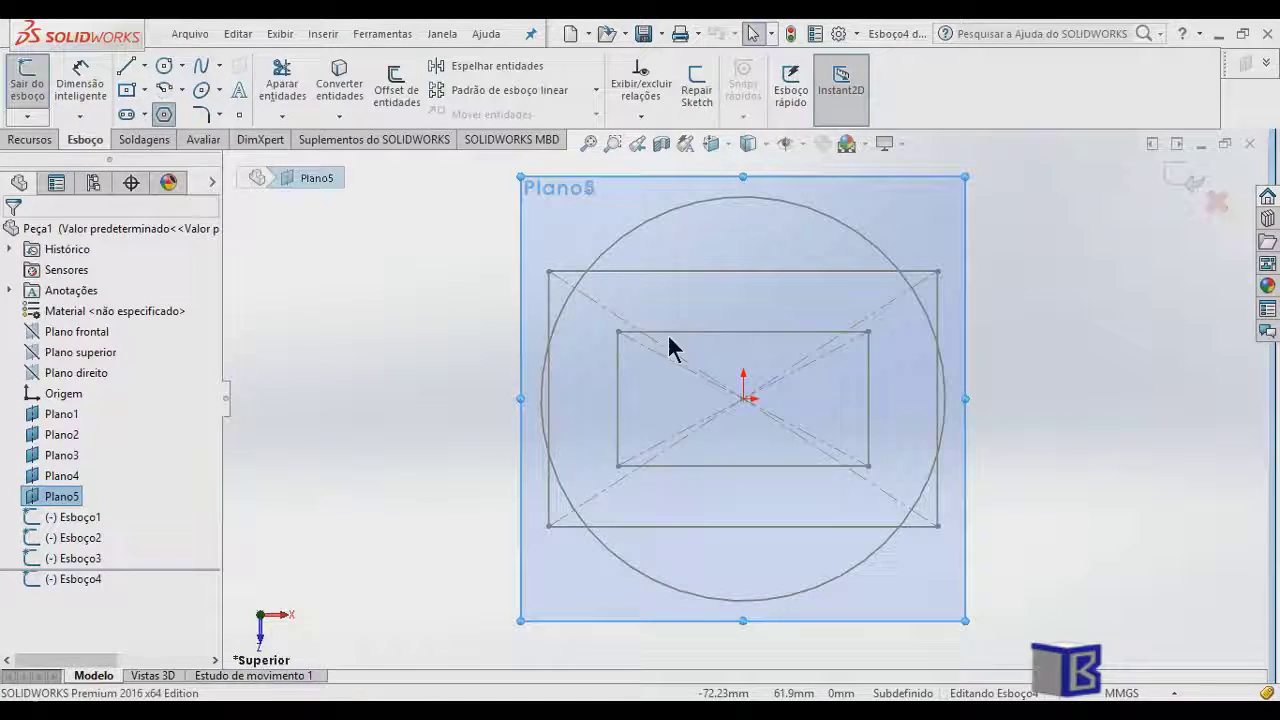
left_click(743, 398)
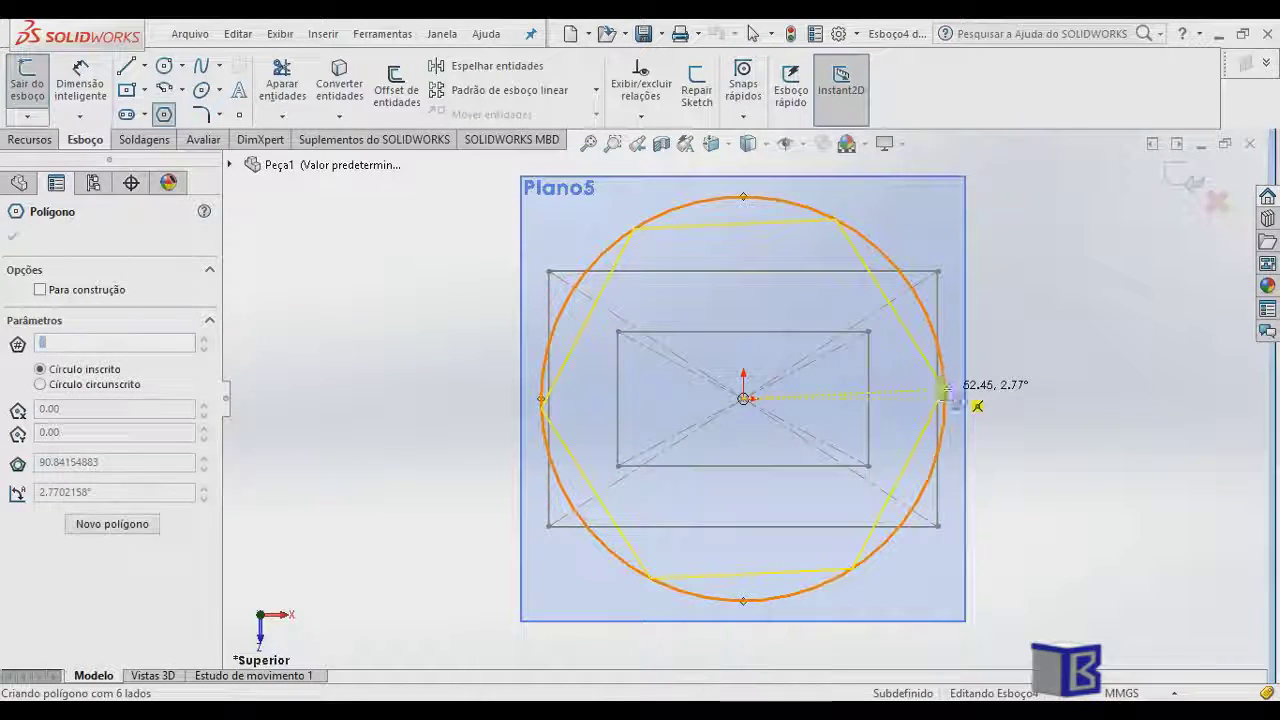
left_click(944, 389)
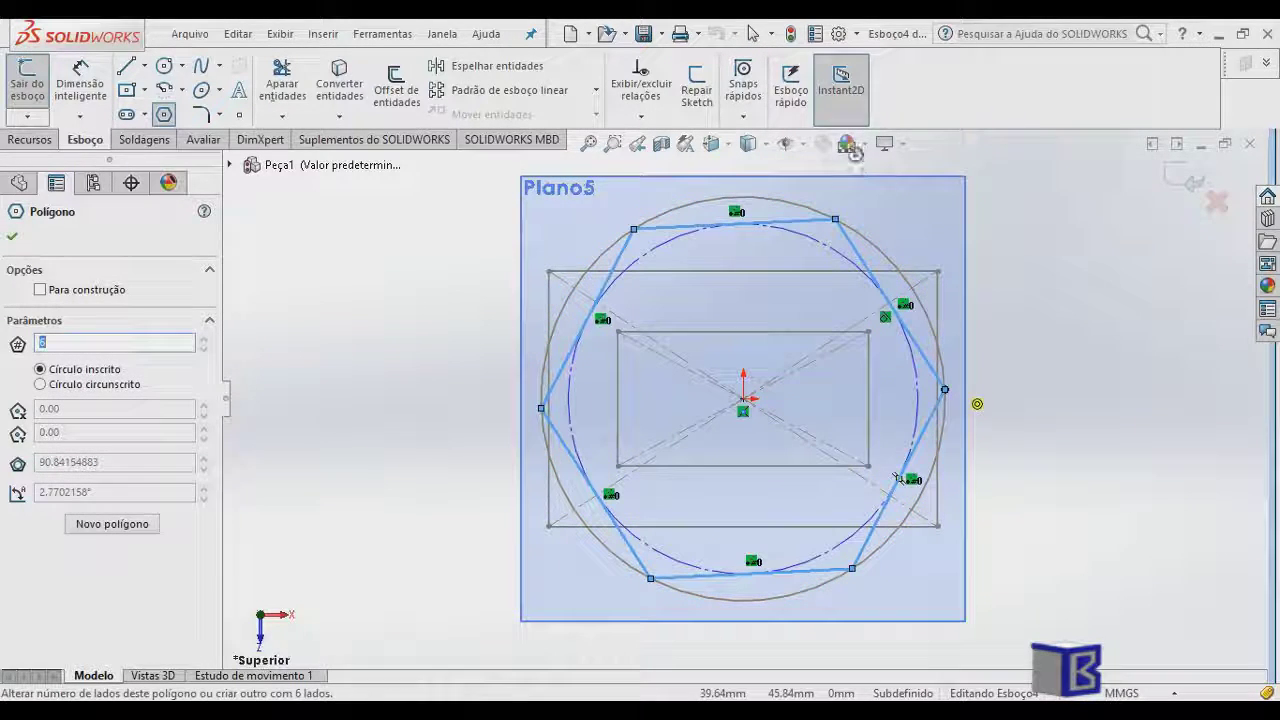
left_click(13, 240)
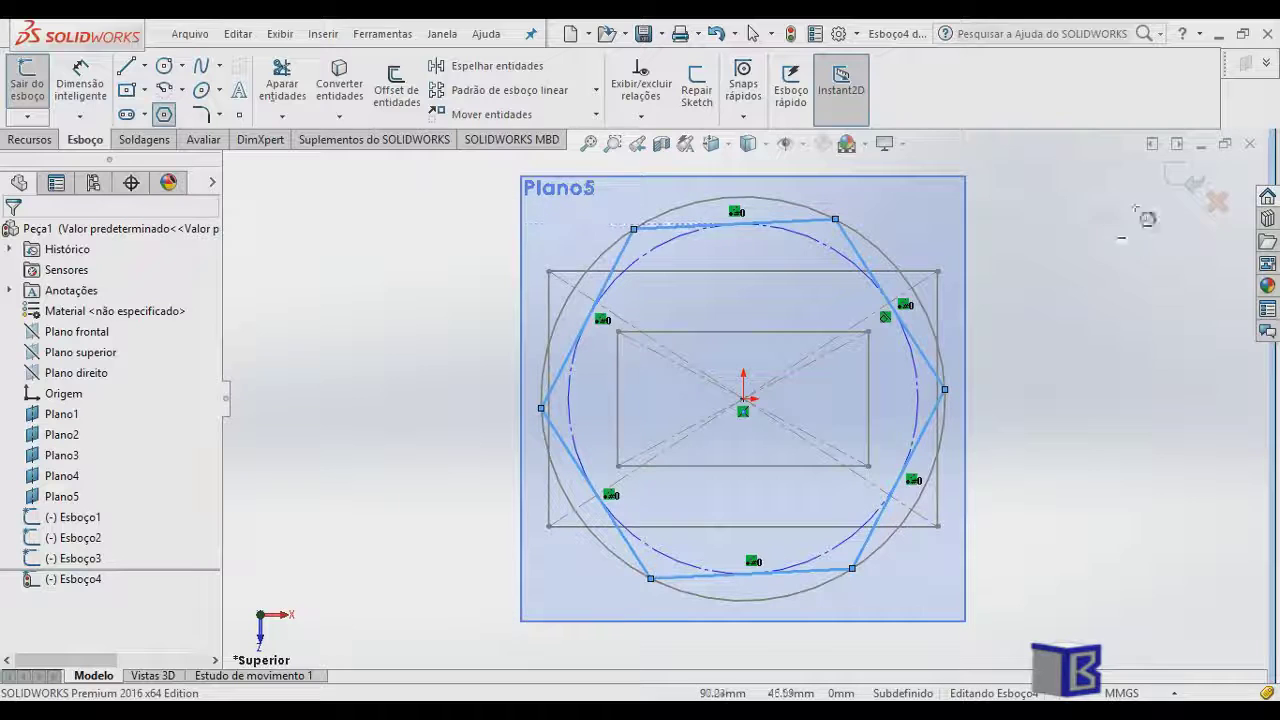
left_click(1192, 183)
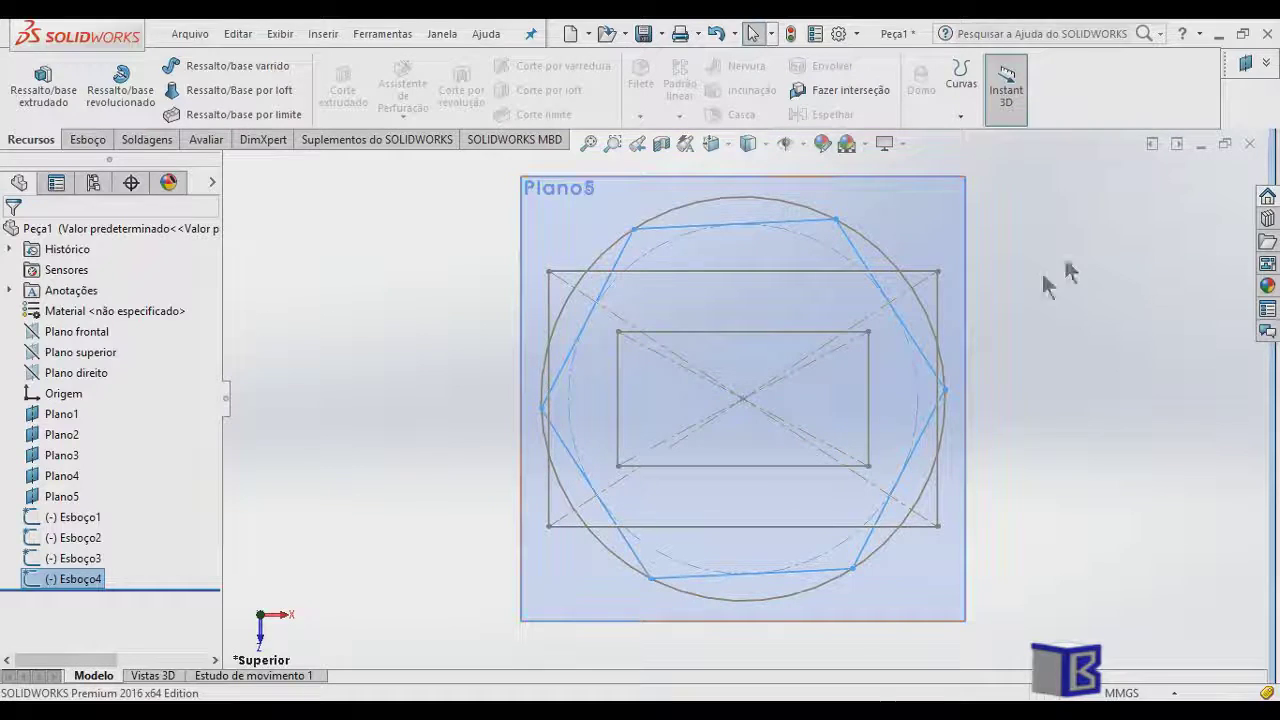
Zoom out and orbit to show all five planes and their sketches in 3D
right_click(47, 490)
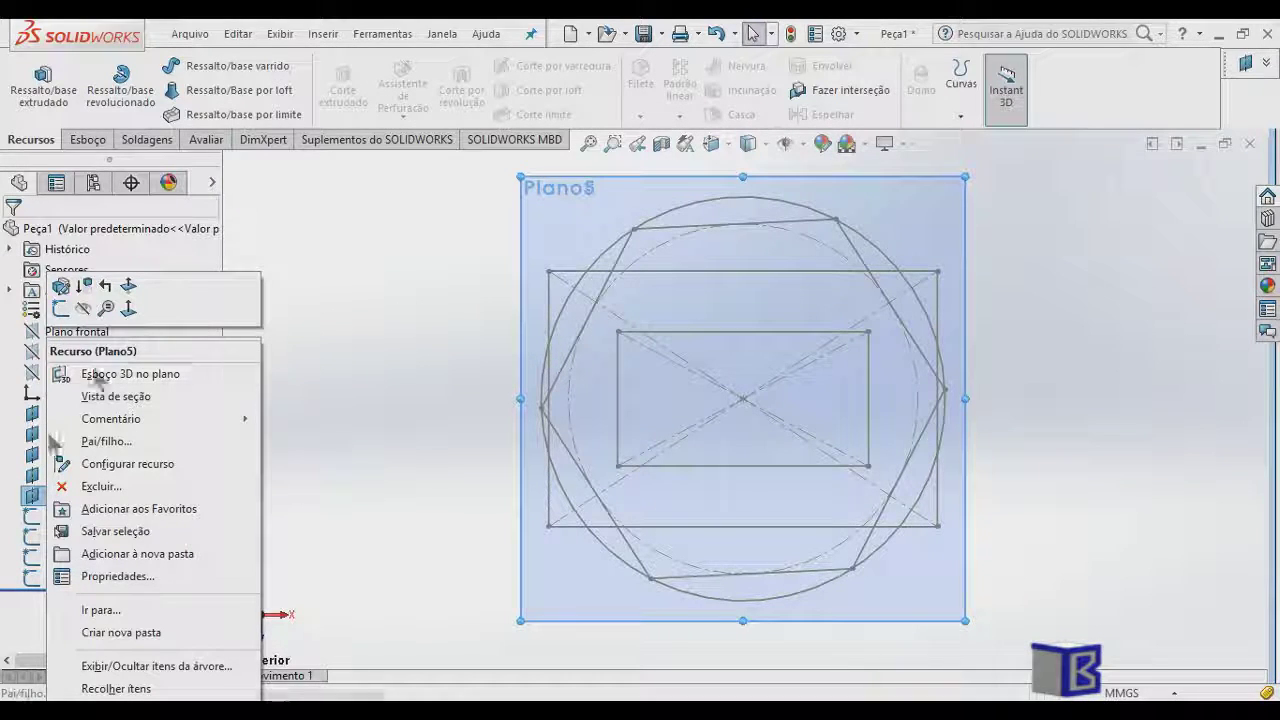
left_click(405, 412)
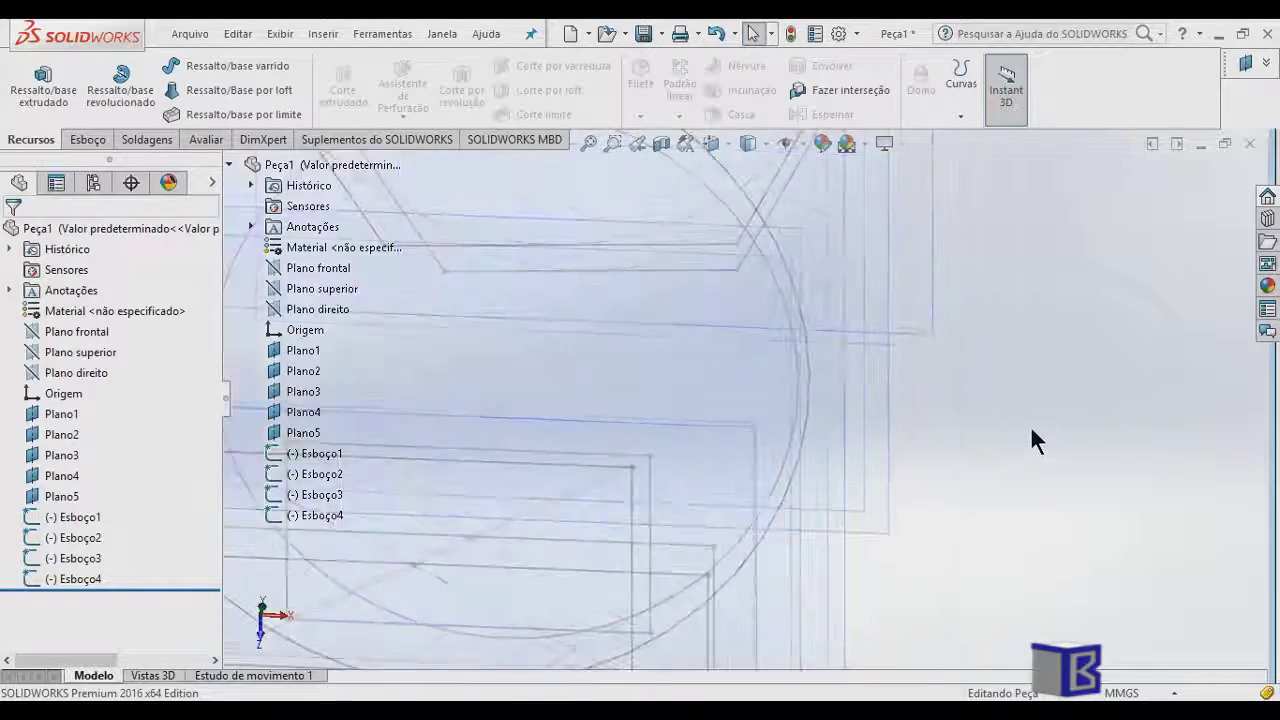
middle_click_drag(944, 424, 932, 300)
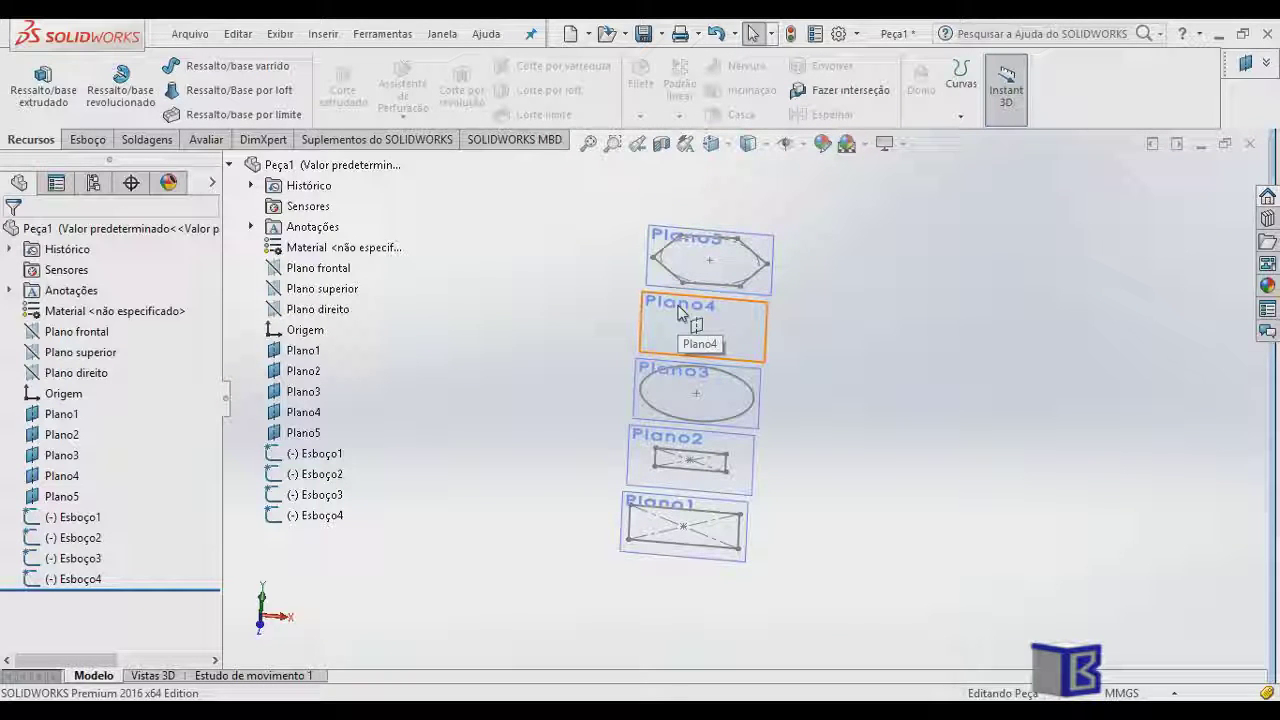
Start a new sketch on Plano4 and view it from the top (Superior)
right_click(47, 480)
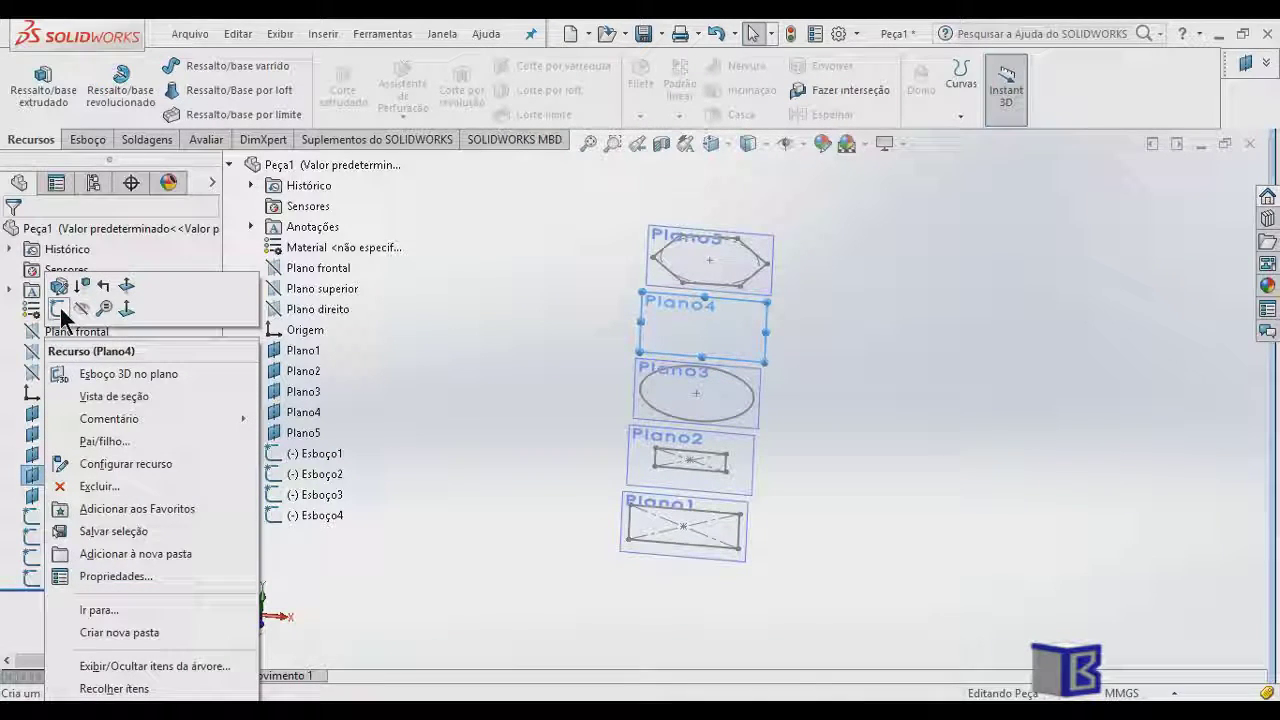
left_click(58, 309)
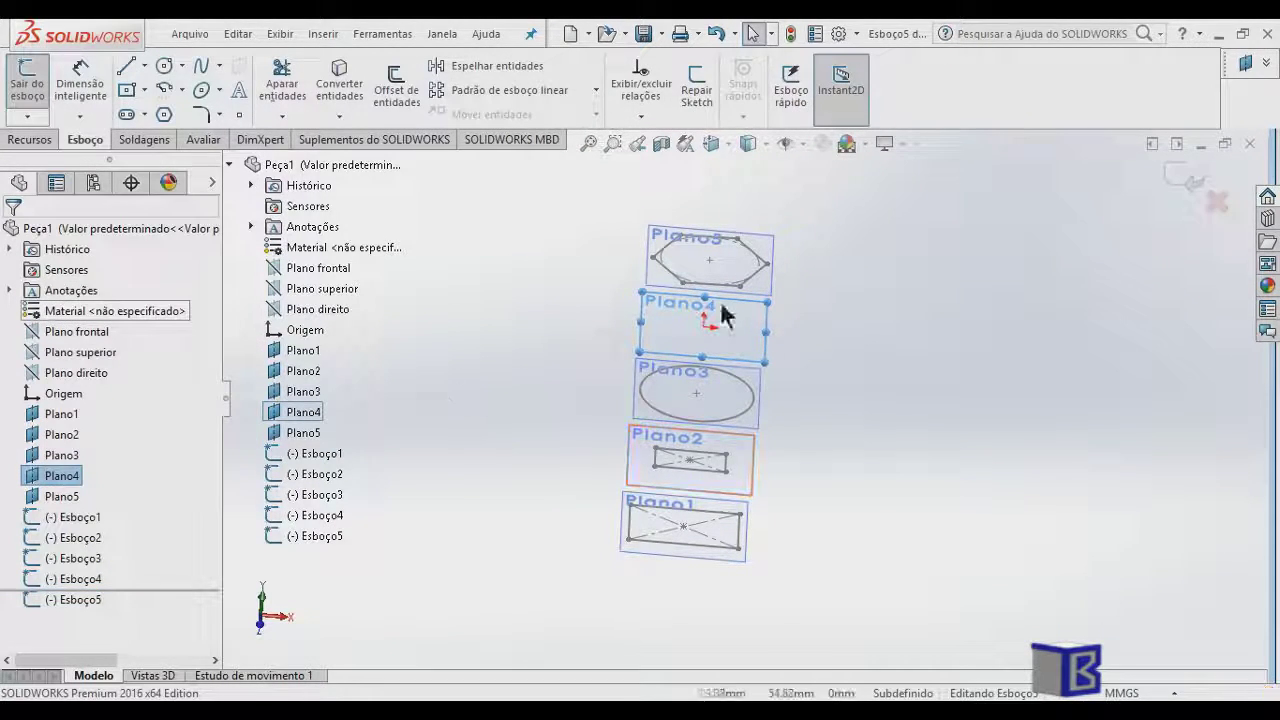
mouse_move(902, 392)
middle_mouse_down()
mouse_move(903, 329)
mouse_move(906, 403)
middle_mouse_up()
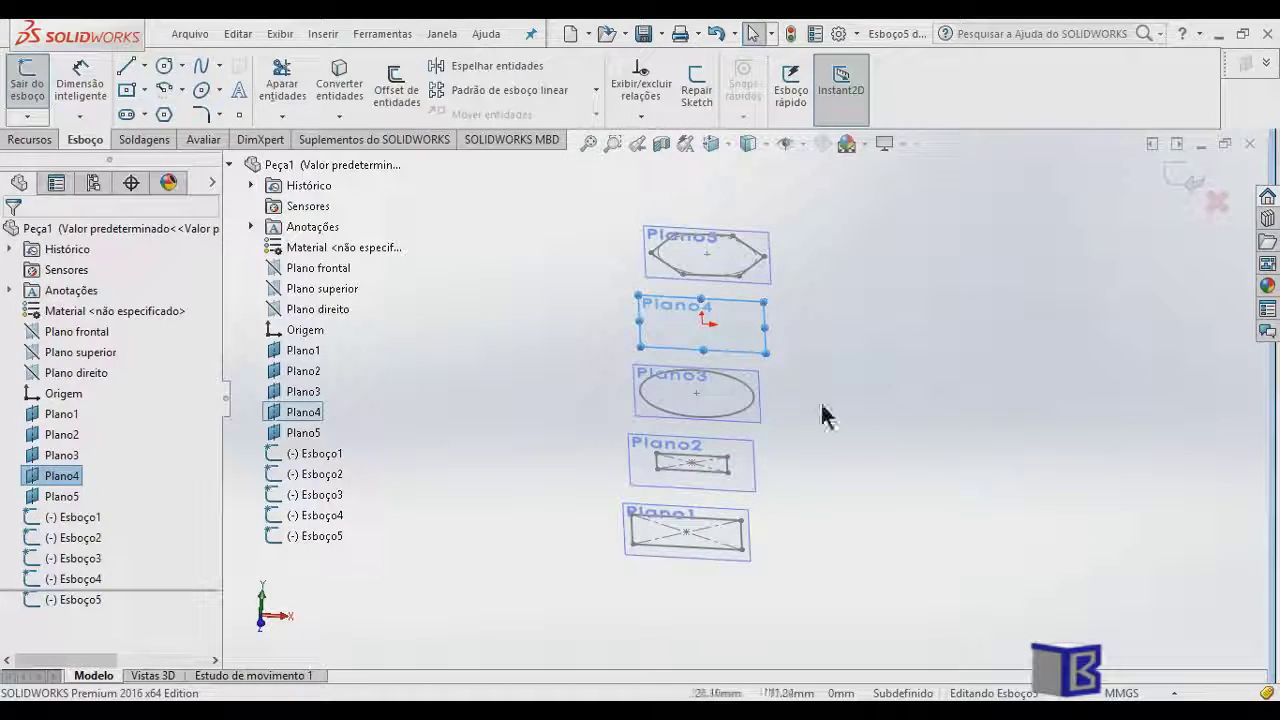
left_click(712, 144)
left_click(712, 144)
left_click(740, 200)
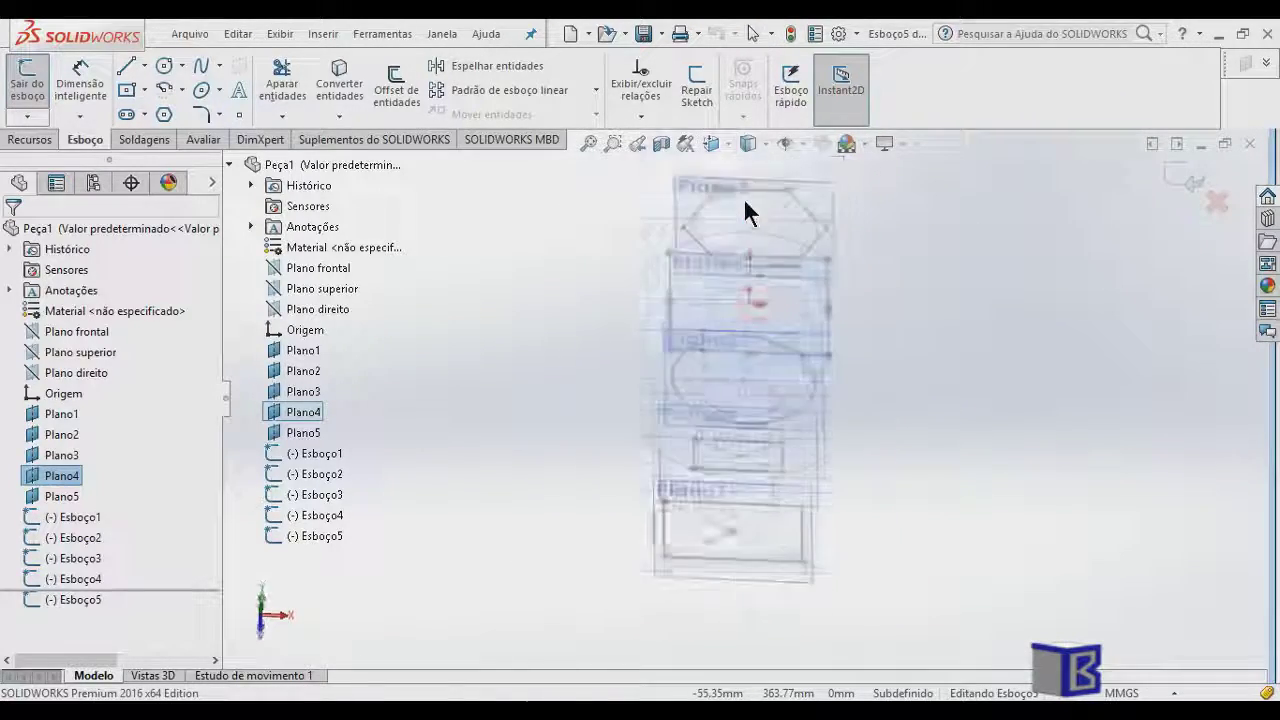
Draw a circle centred on the origin, inside the hexagon, then exit the sketch
left_click(164, 65)
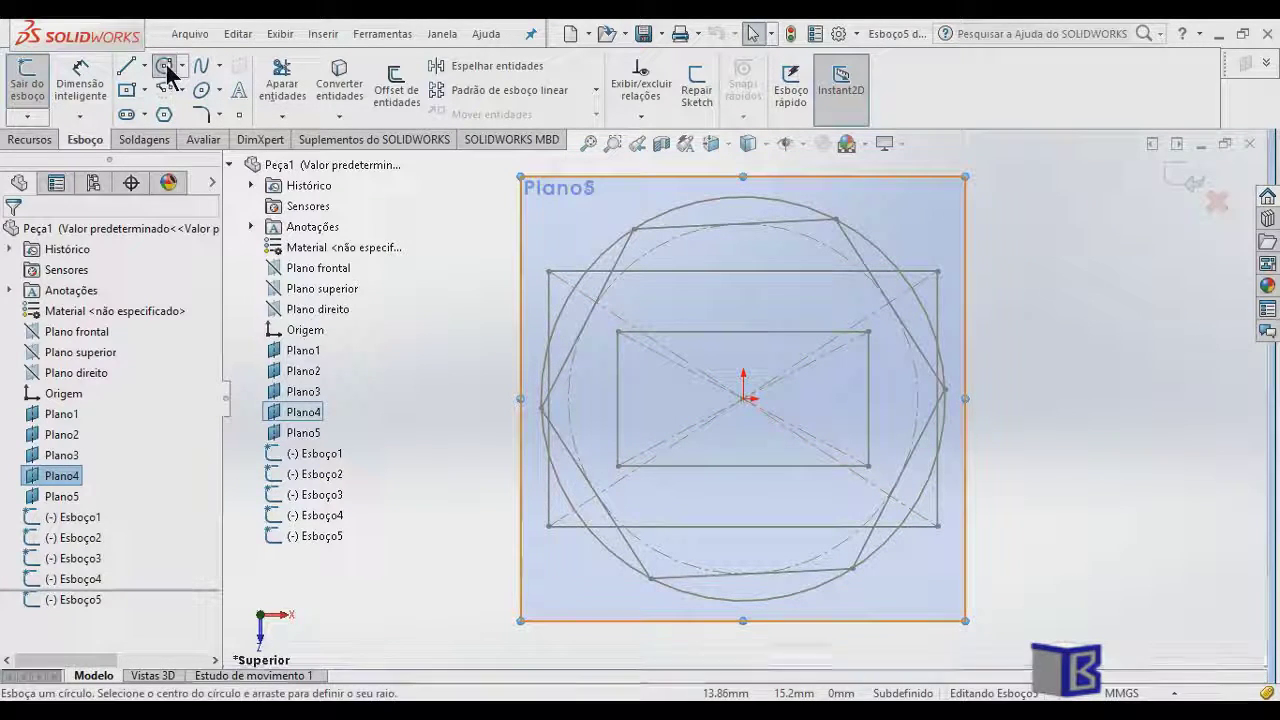
left_click(164, 65)
left_click(743, 398)
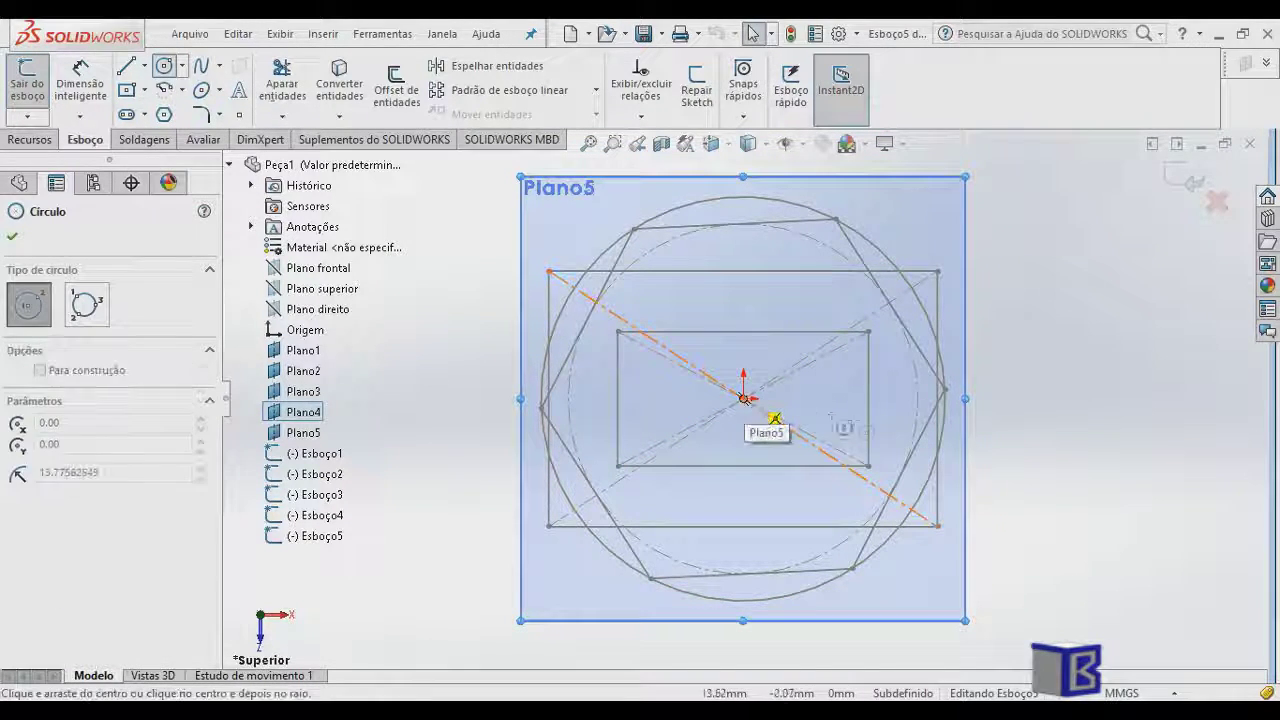
left_click(899, 432)
key("Escape")
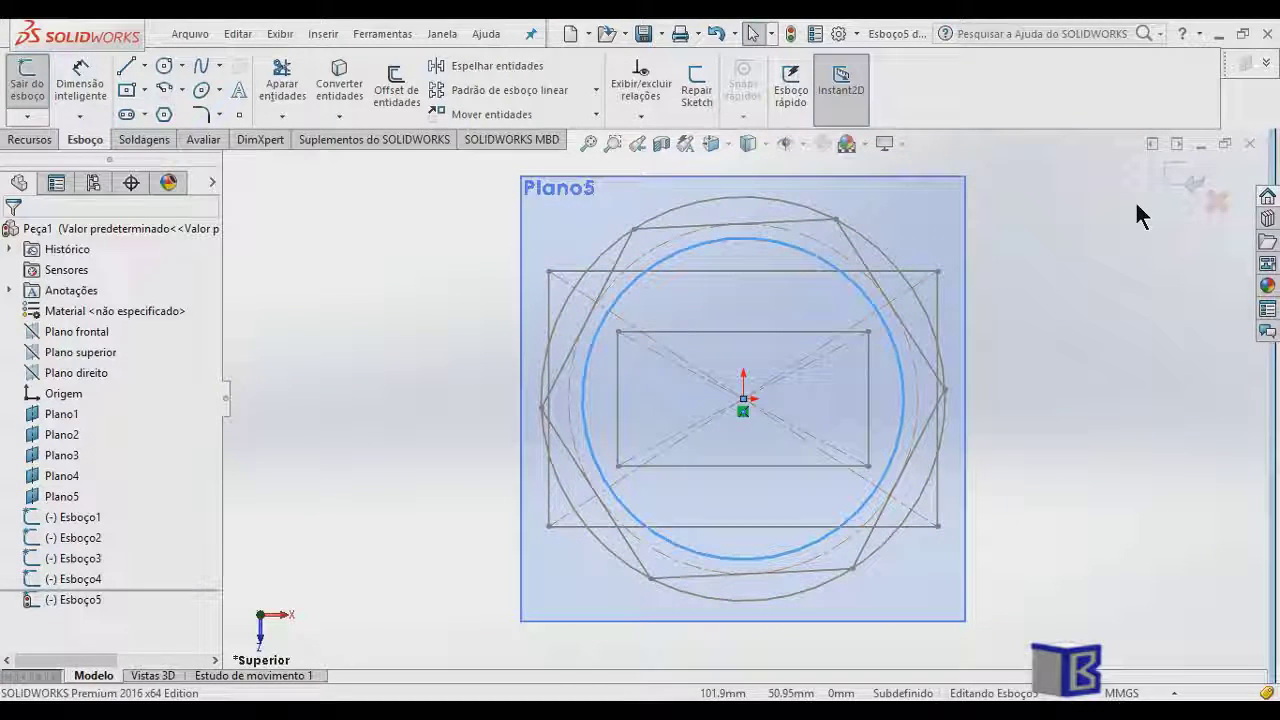
left_click(1180, 182)
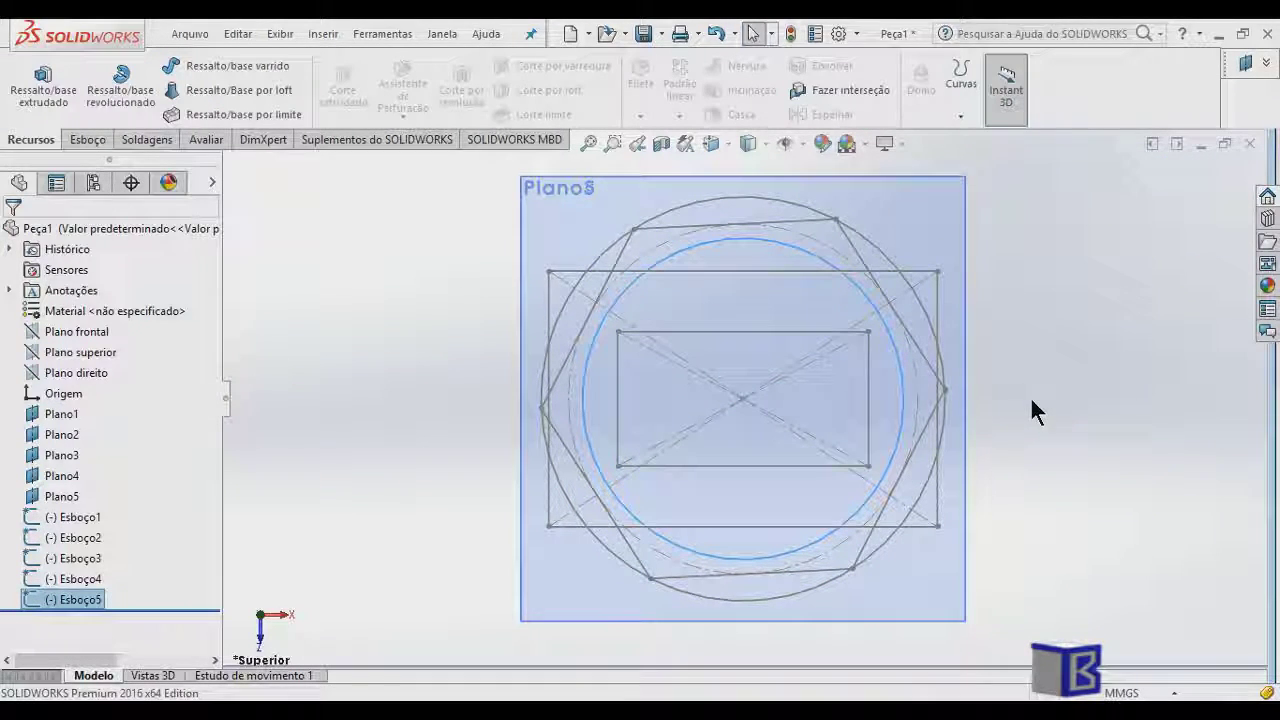
Orbit the view nearly edge-on to inspect the five stacked profiles
middle_click_drag(981, 423, 986, 220)
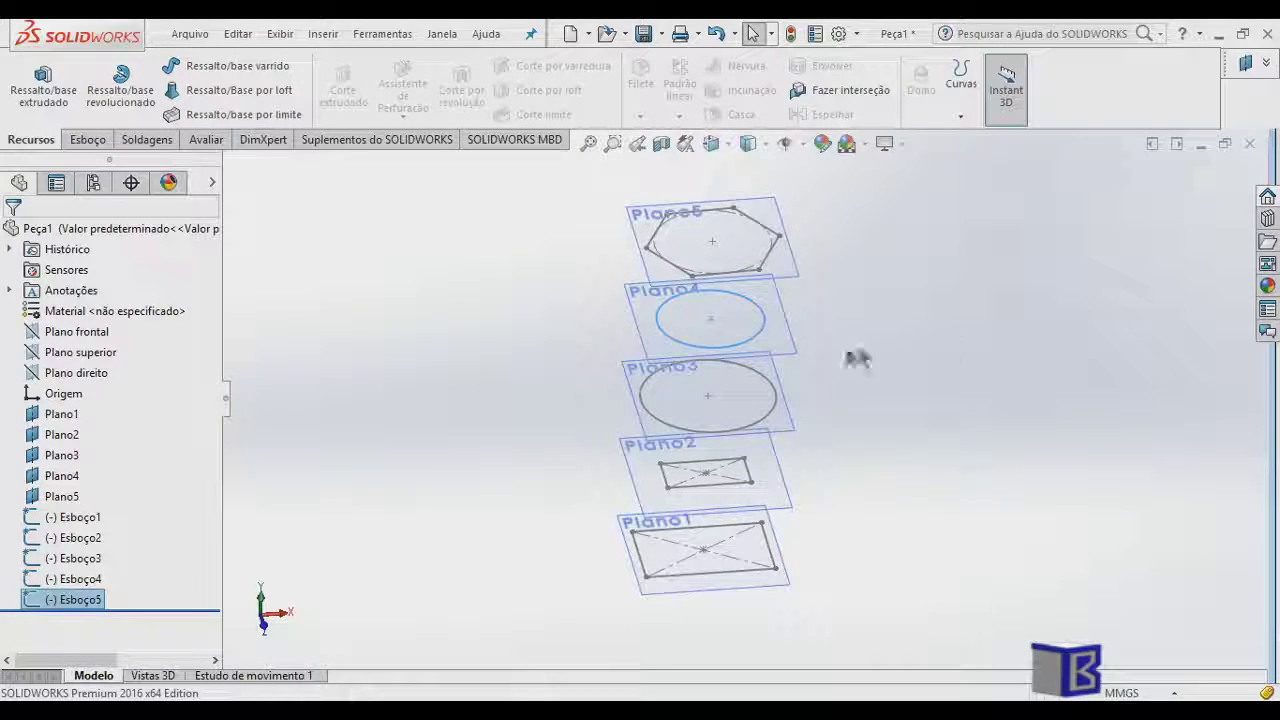
mouse_move(843, 341)
middle_mouse_down()
mouse_move(858, 330)
mouse_move(787, 527)
middle_mouse_up()
left_click(787, 527)
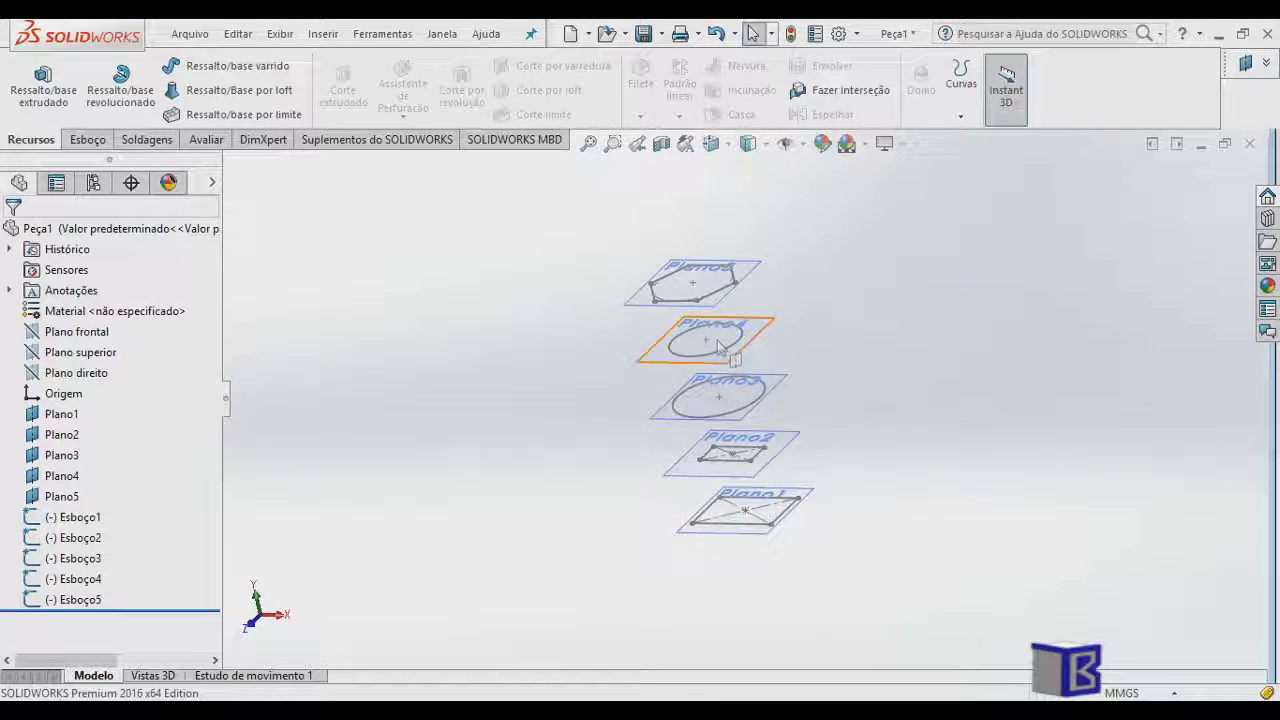